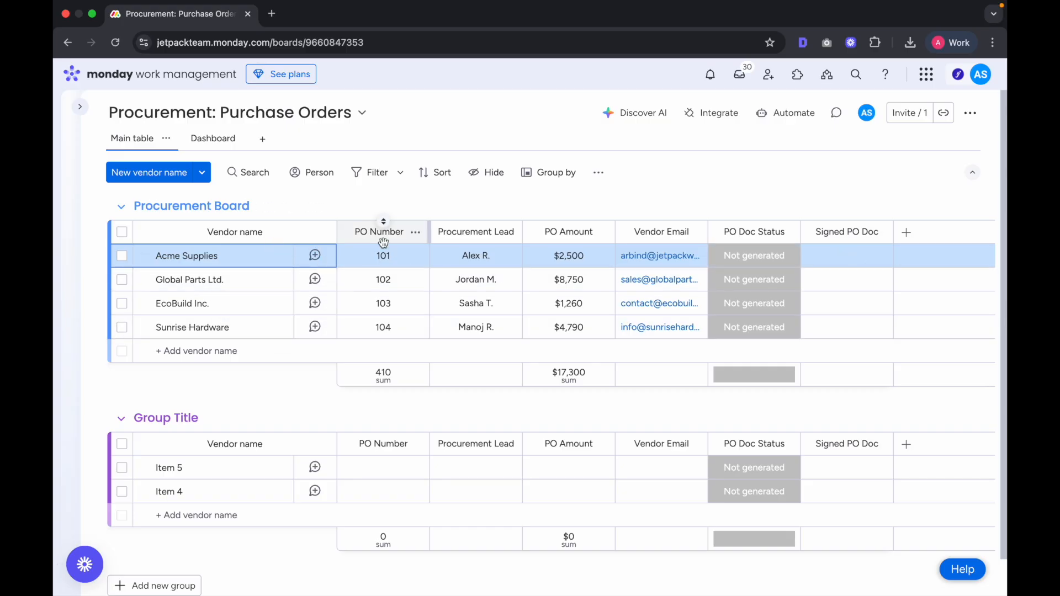
Step: Review Acme Supplies' document status labels, then dismiss them without changing anything
left_click(388, 332)
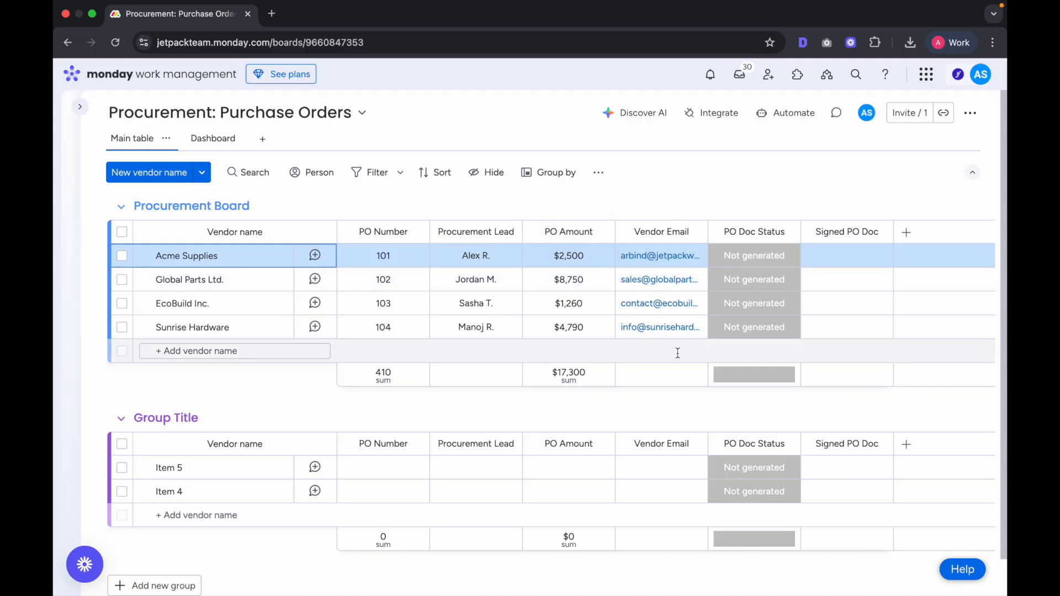
left_click(754, 257)
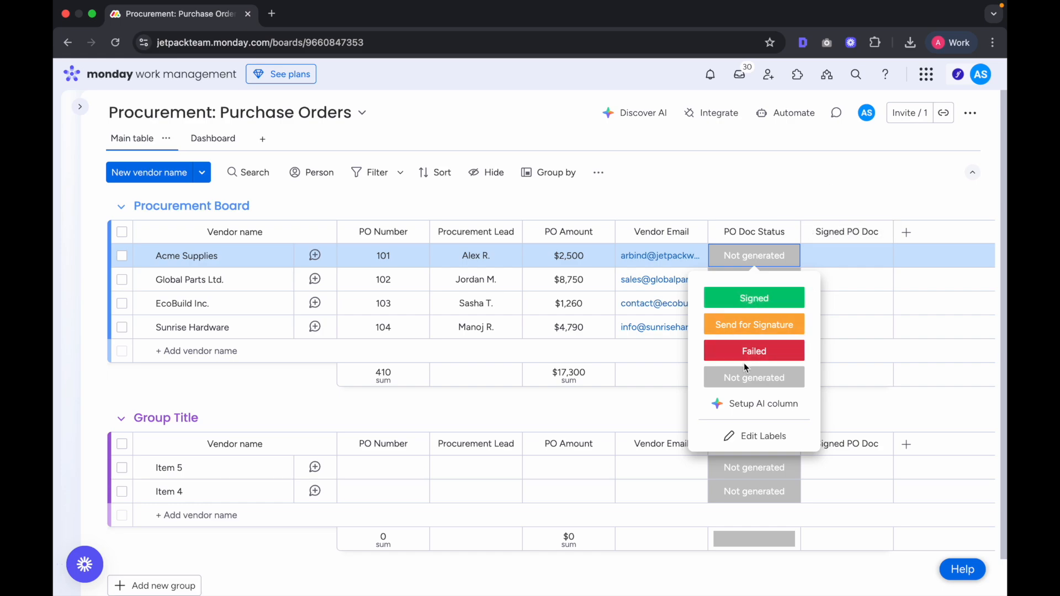
left_click(833, 191)
left_click(764, 257)
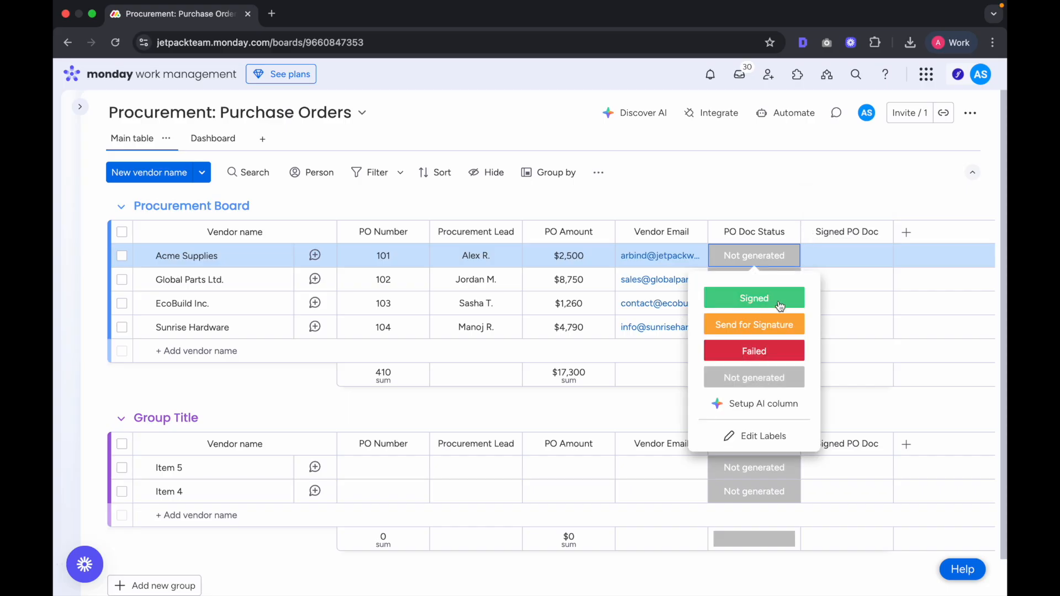
left_click(833, 193)
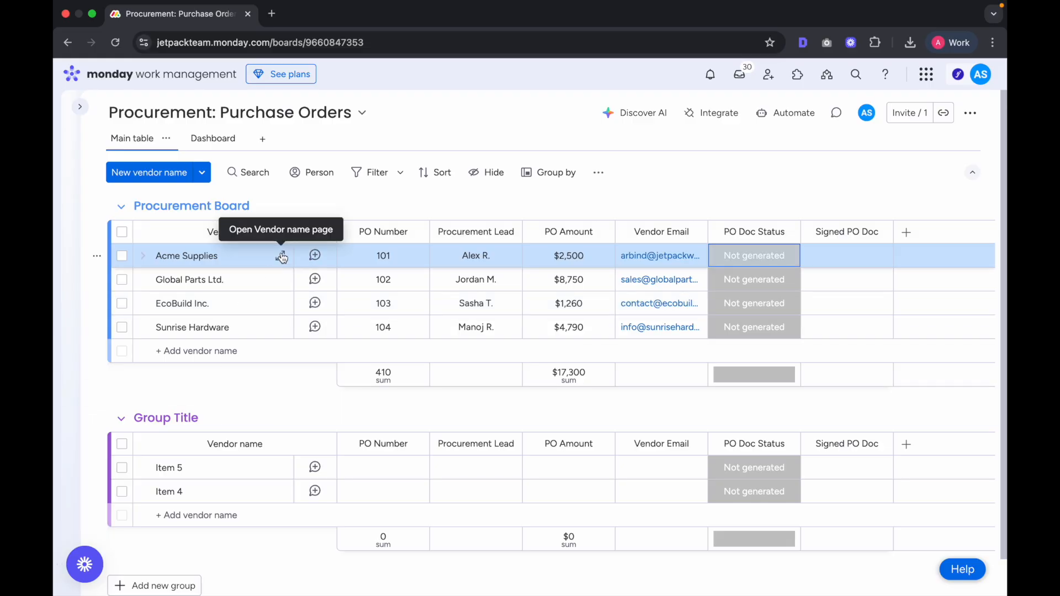
Step: Open the Acme Supplies item page on its GetSign tab, reloading once so it loads
left_click(282, 257)
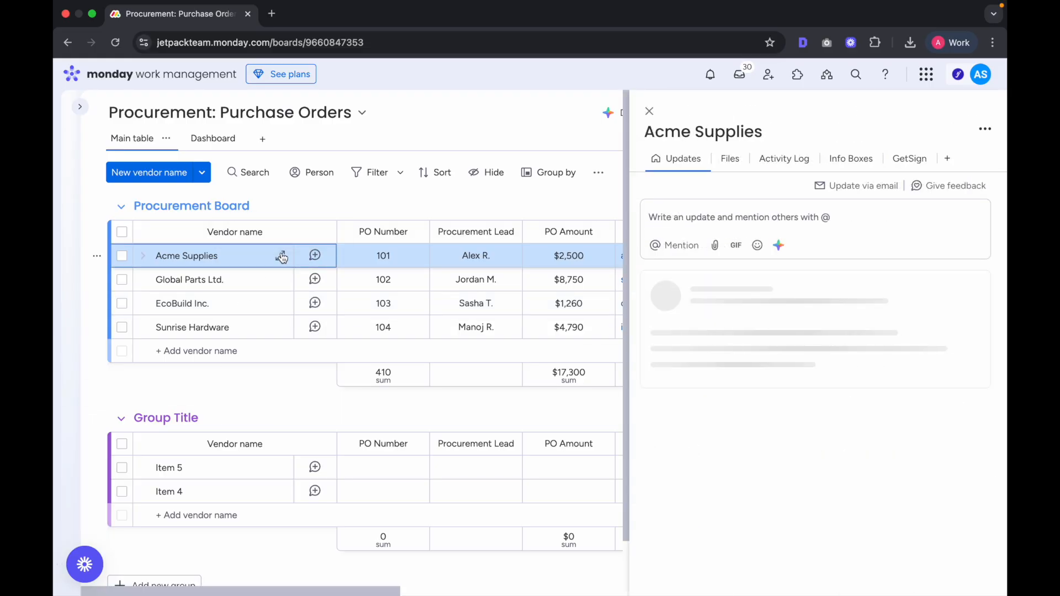
left_click(891, 158)
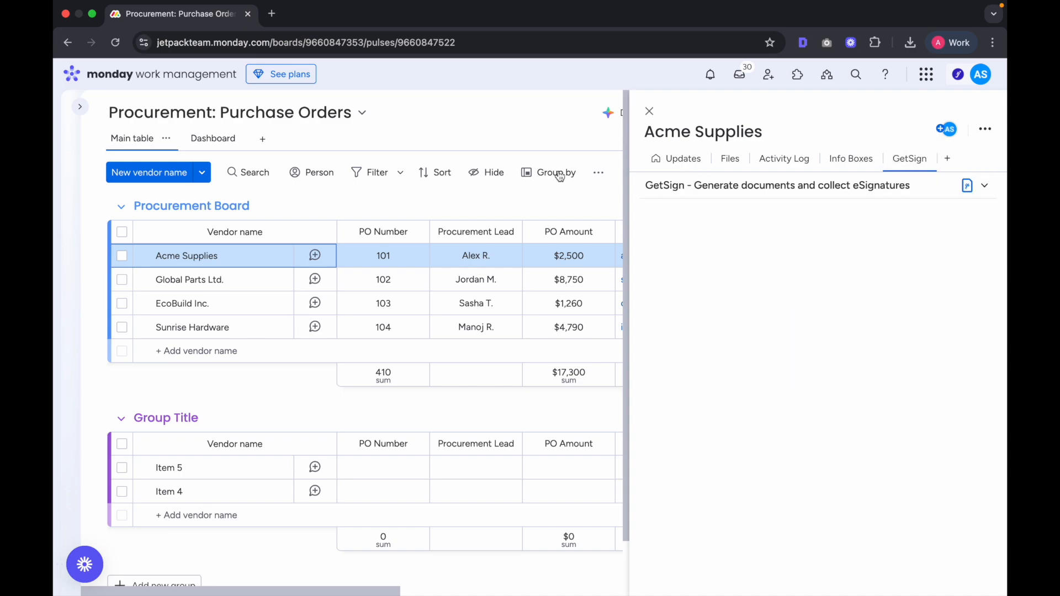
left_click(115, 42)
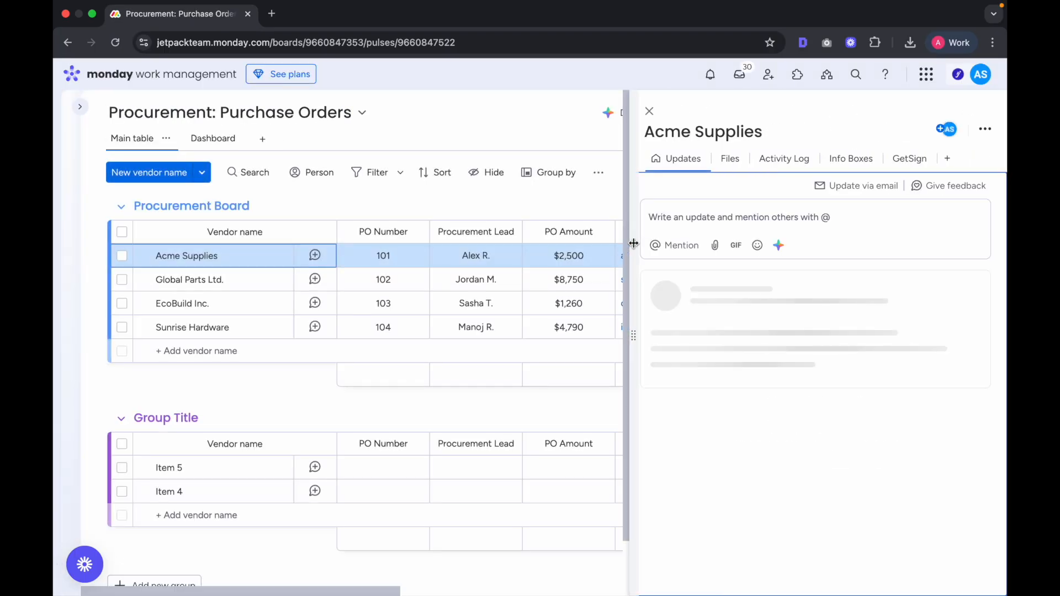
left_click(906, 161)
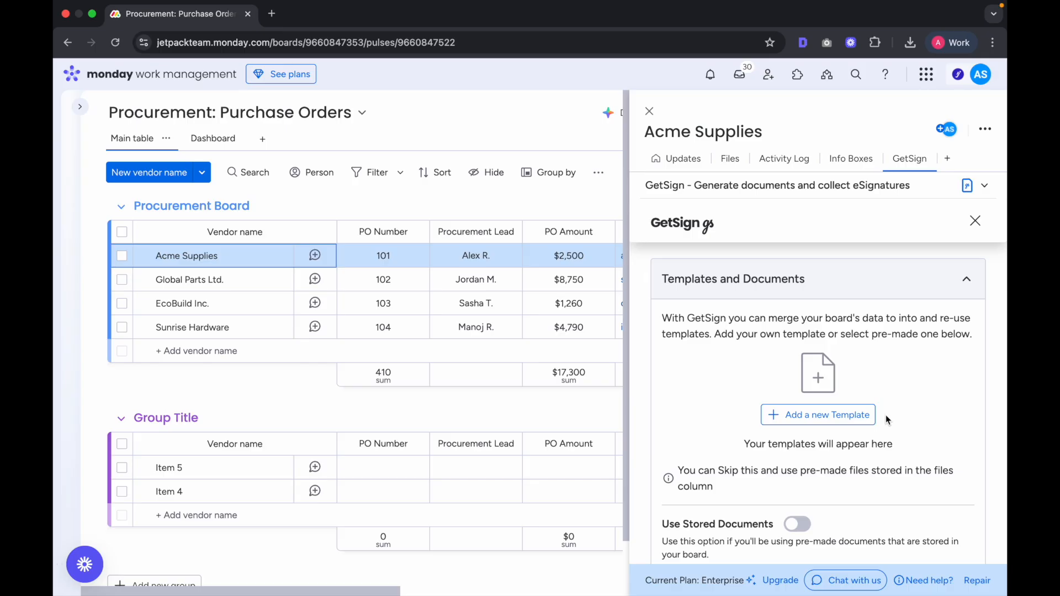
Step: Add a new GetSign template by uploading the purchase order PDF
left_click(801, 419)
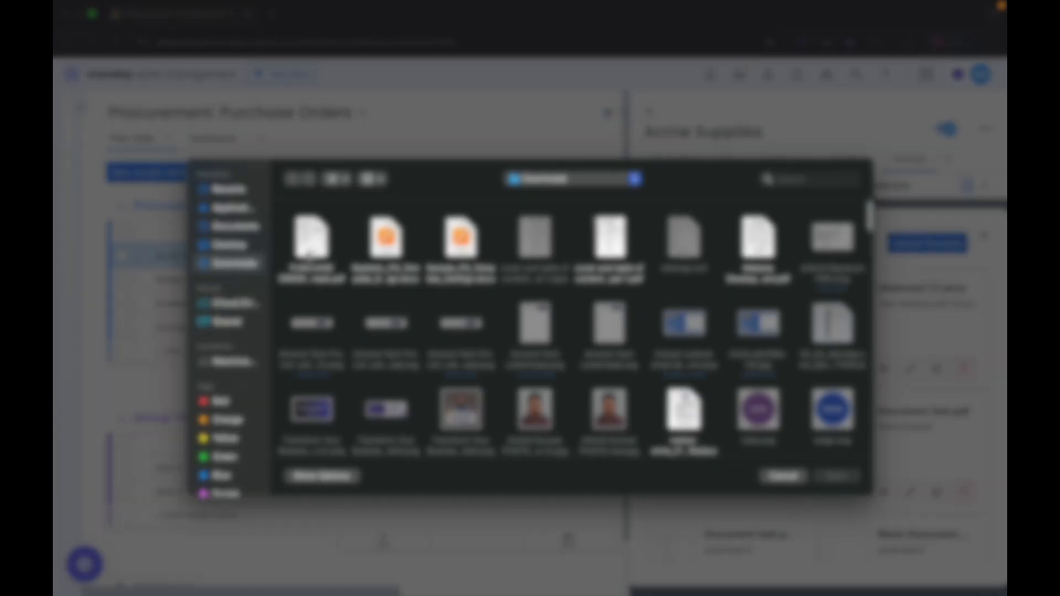
double_click(312, 240)
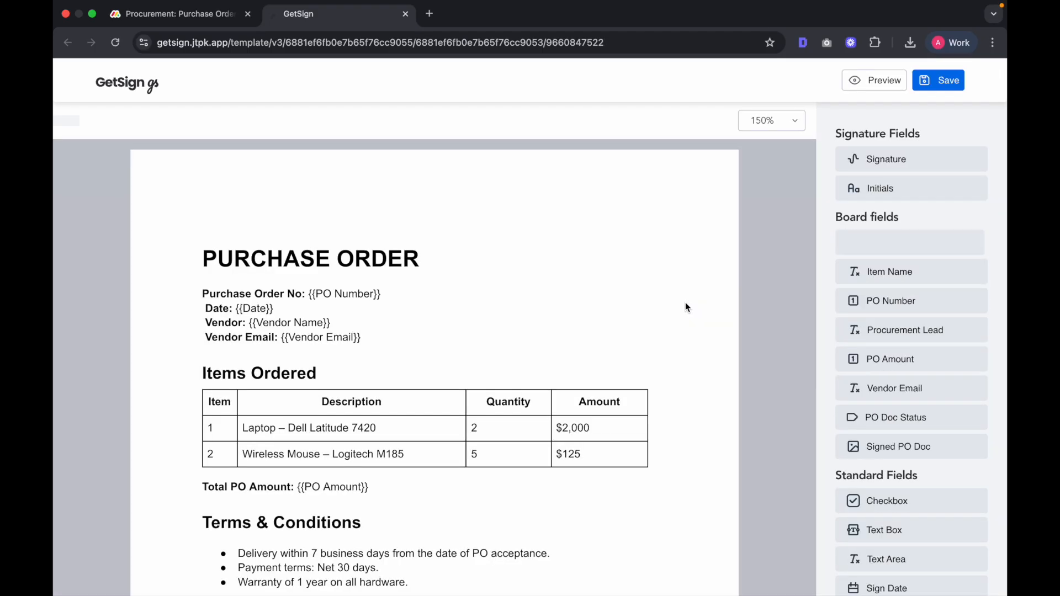
Step: Place a signature field on the purchase order, keeping Vendor Email as its signer
scroll(684, 307, "down", 2)
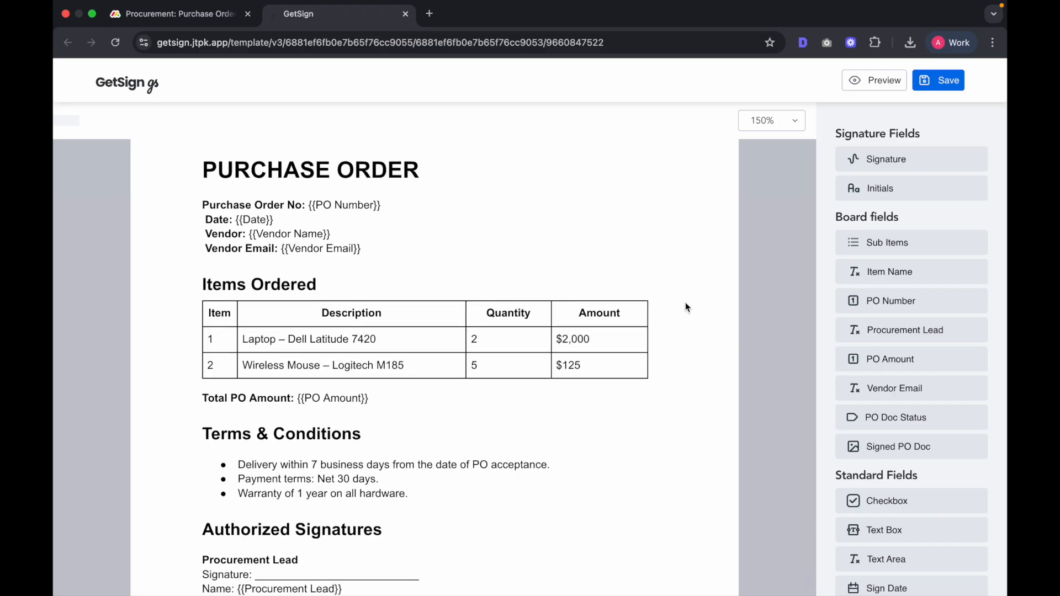
scroll(685, 307, "up", 2)
scroll(686, 303, "down", 3)
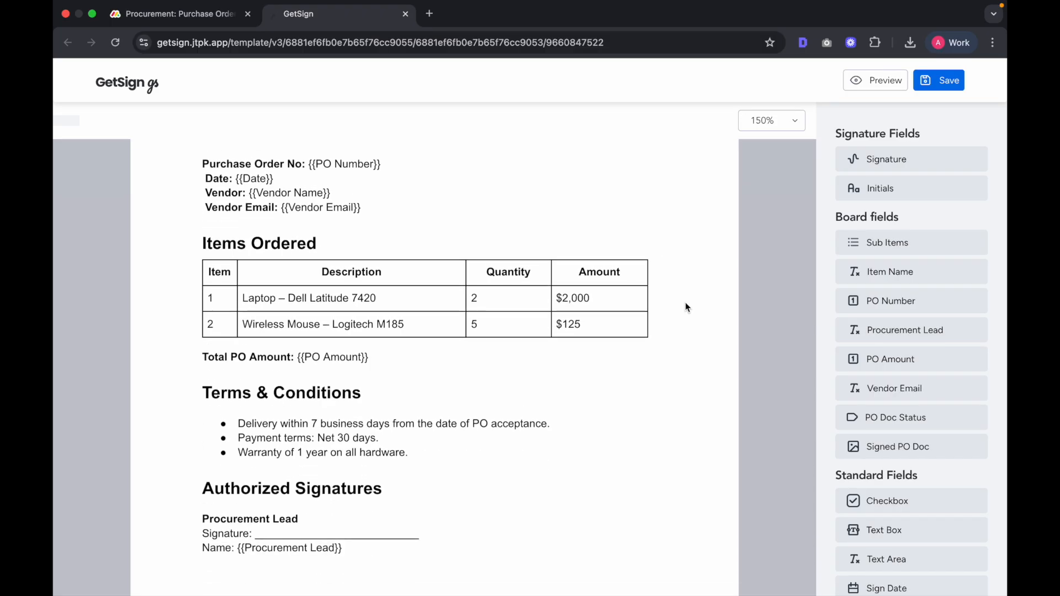
scroll(686, 307, "down", 3)
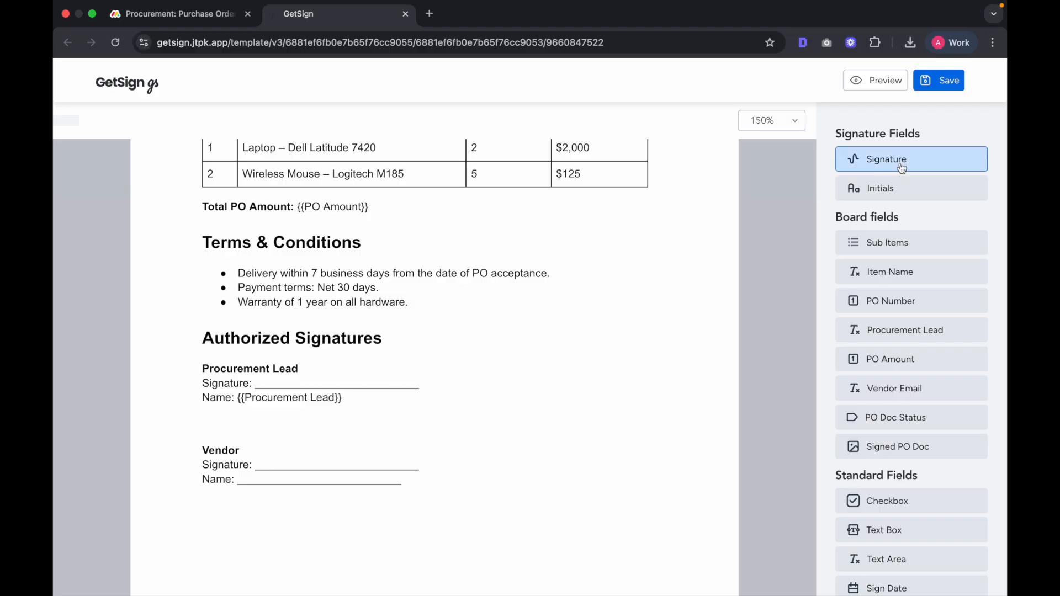
left_click_drag(903, 161, 335, 376)
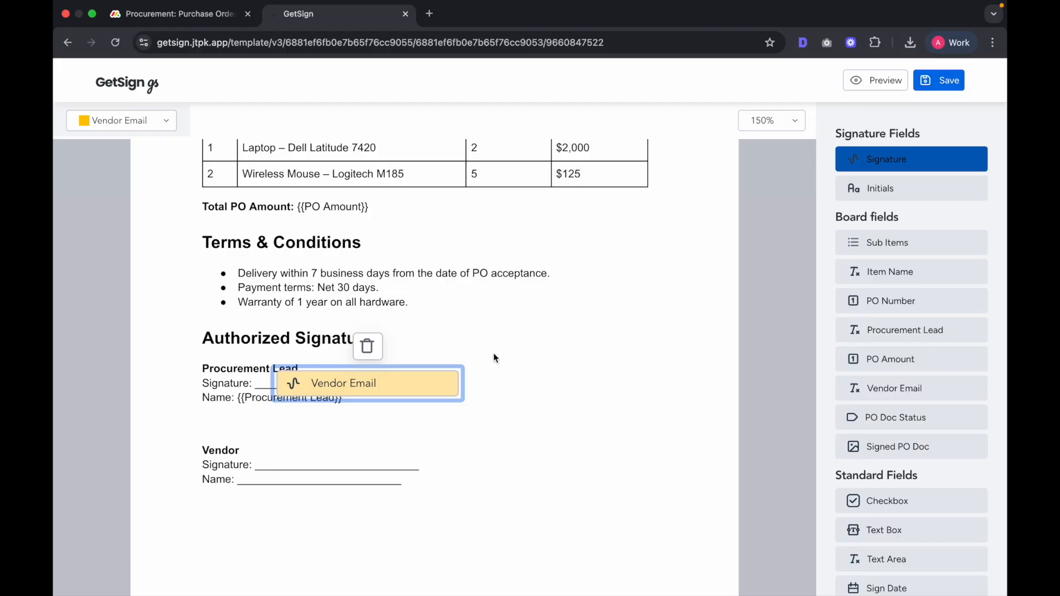
left_click(163, 128)
left_click(163, 127)
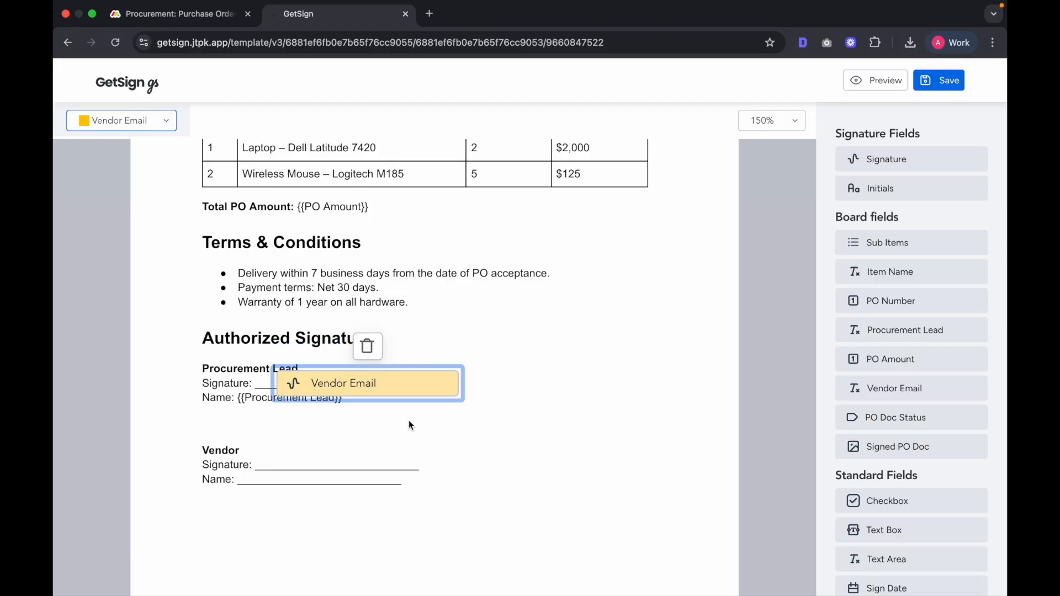
Step: Move the signature field onto the Vendor line, save the template and close the editor
left_click_drag(407, 383, 390, 454)
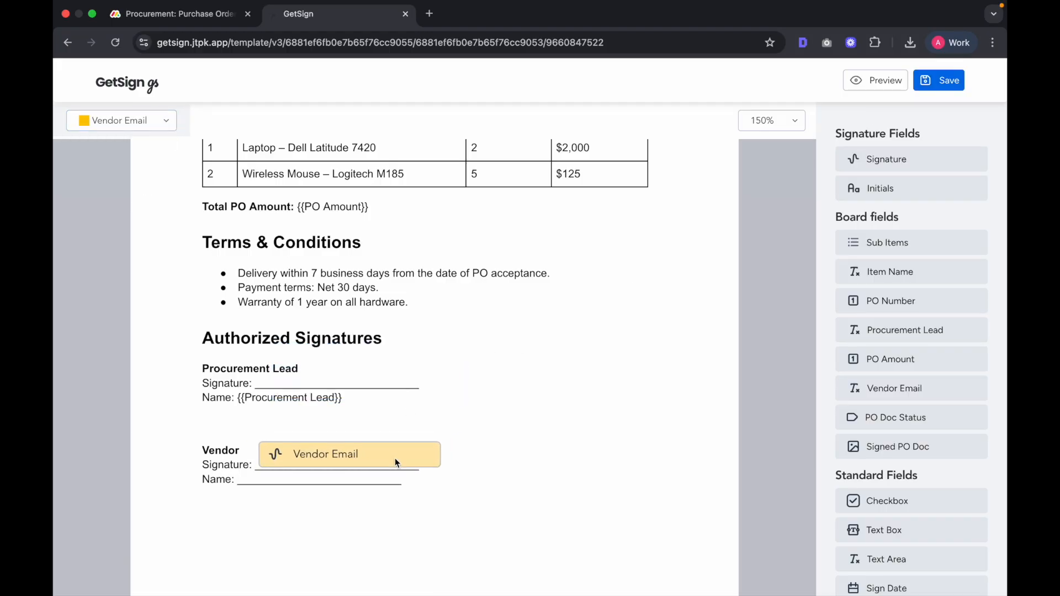
left_click(943, 82)
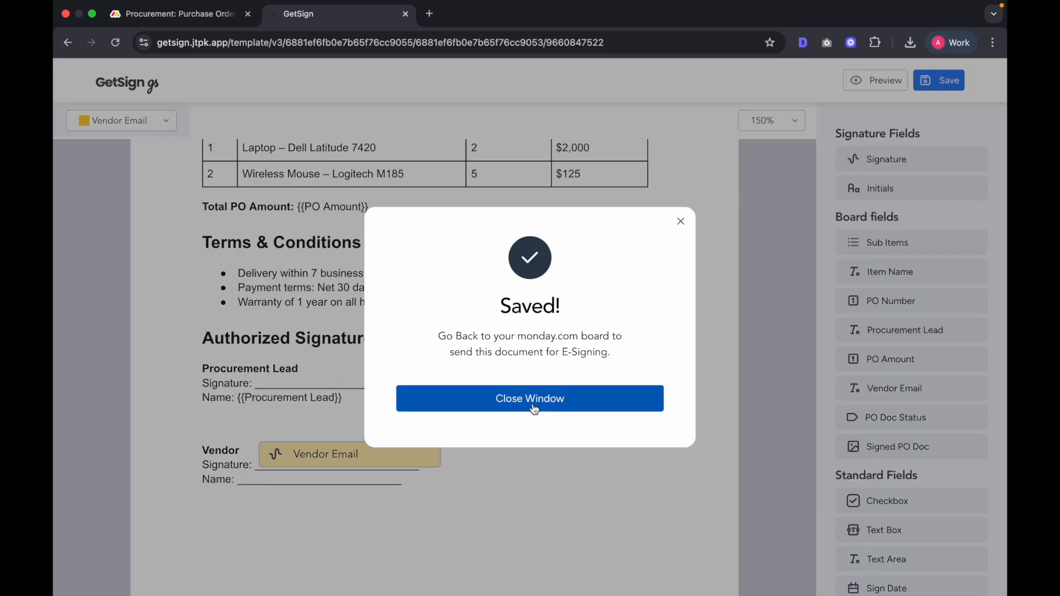
left_click(531, 402)
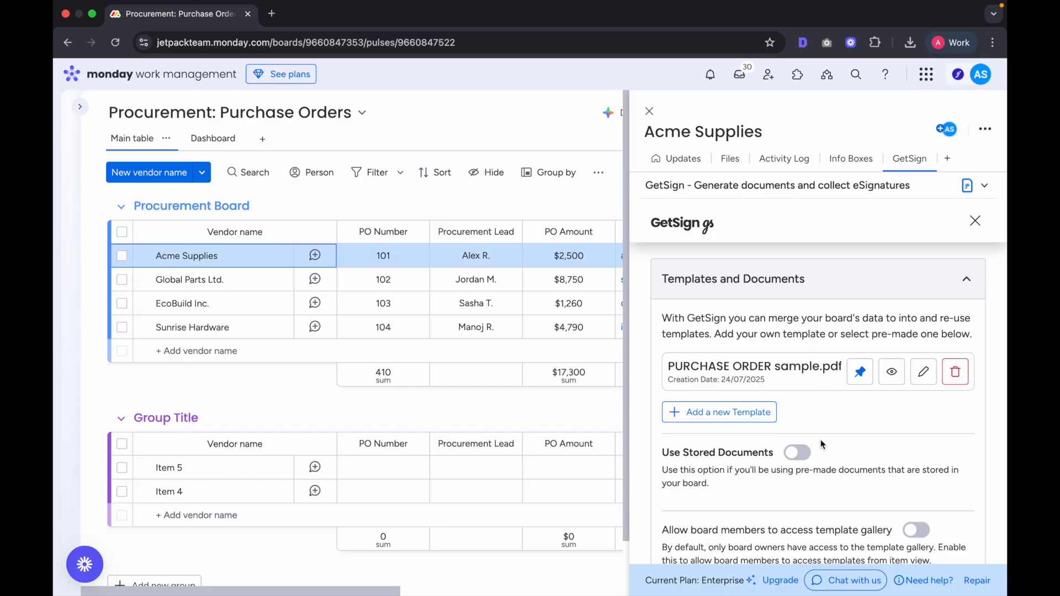
Step: Turn off GetSign document generation and track signing steps in PO Doc Status
scroll(869, 413, "down", 1)
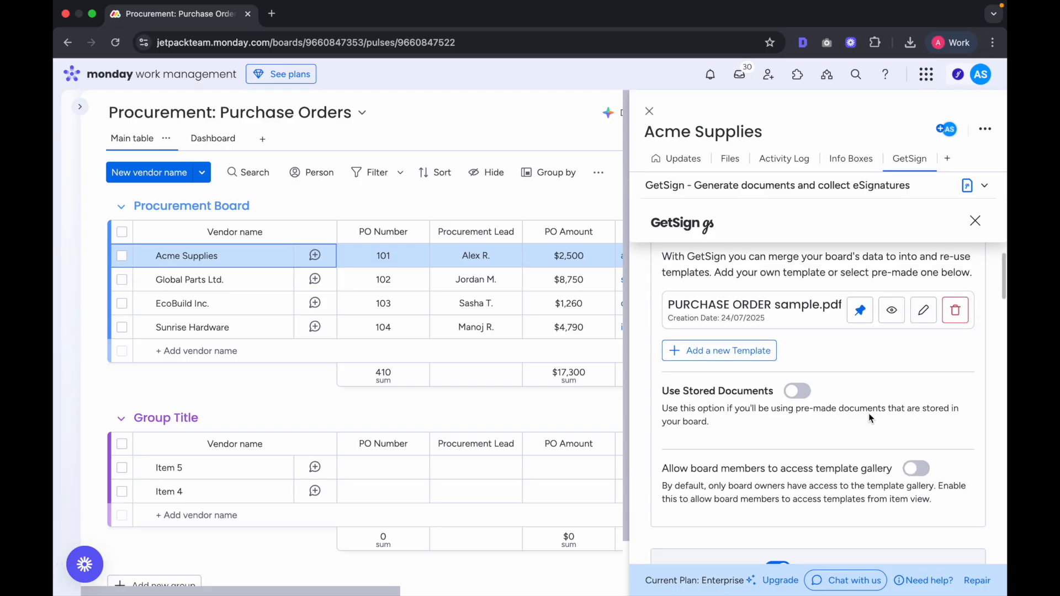
scroll(861, 413, "down", 3)
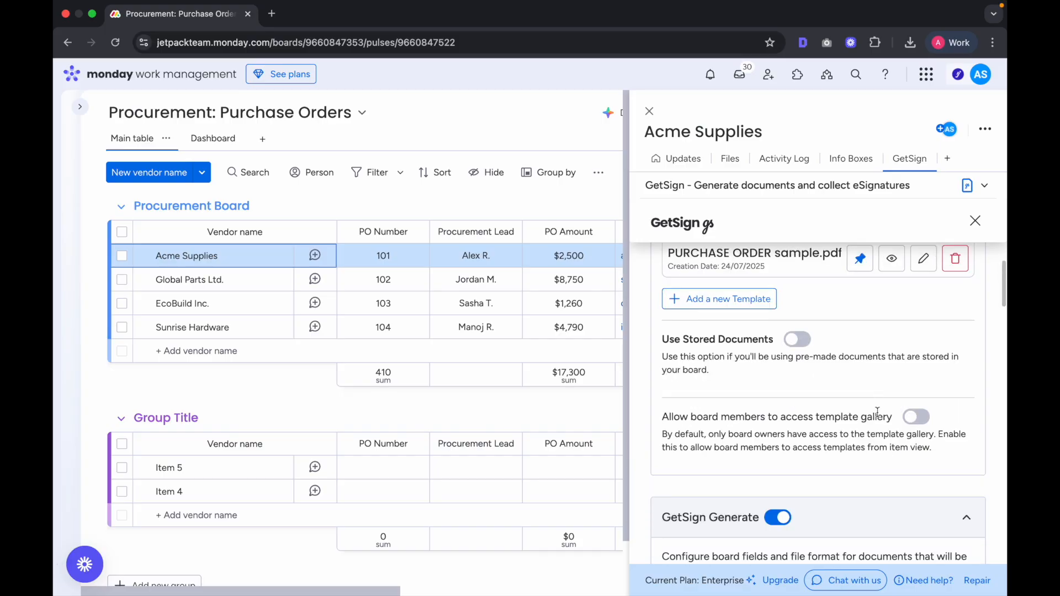
left_click(778, 399)
scroll(782, 402, "down", 3)
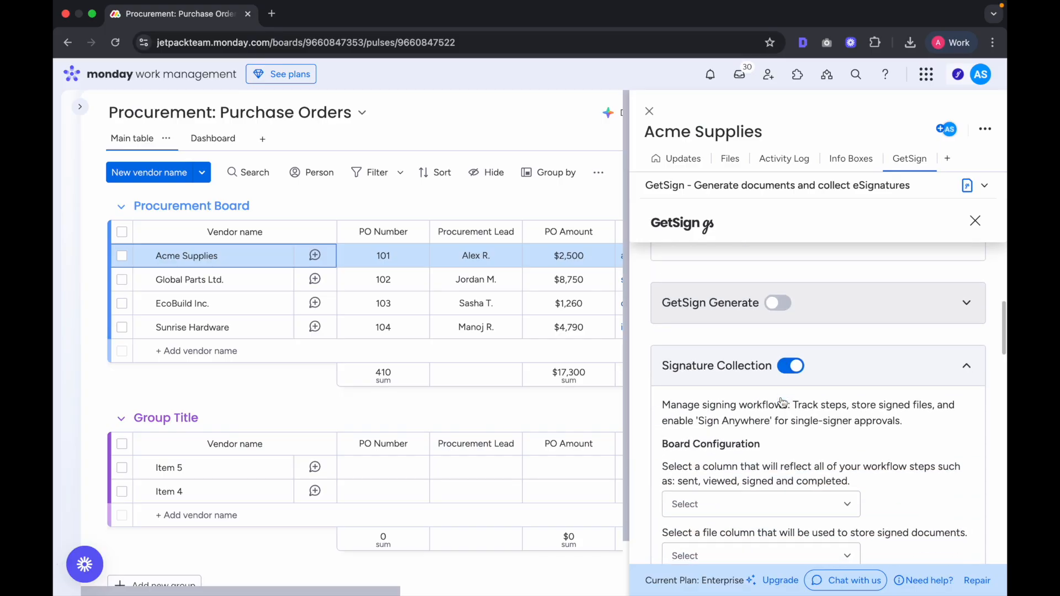
scroll(782, 402, "down", 1)
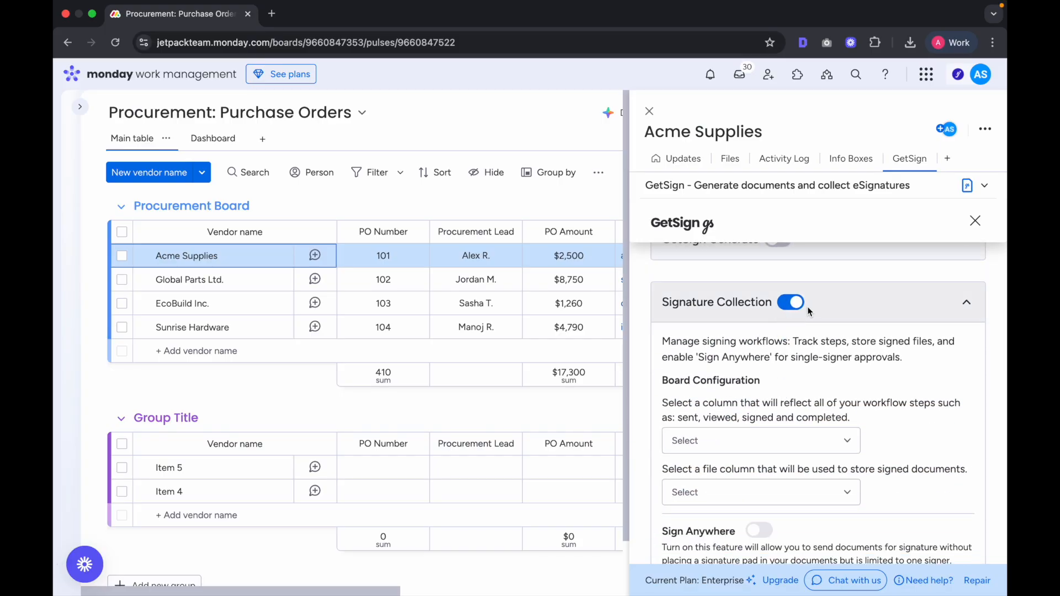
scroll(807, 306, "down", 2)
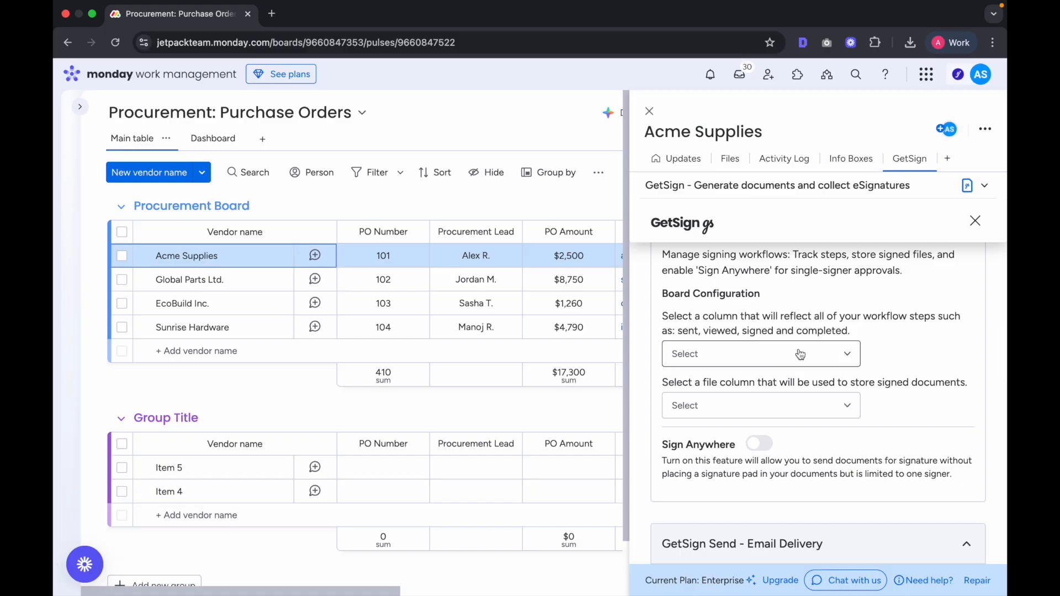
left_click(800, 354)
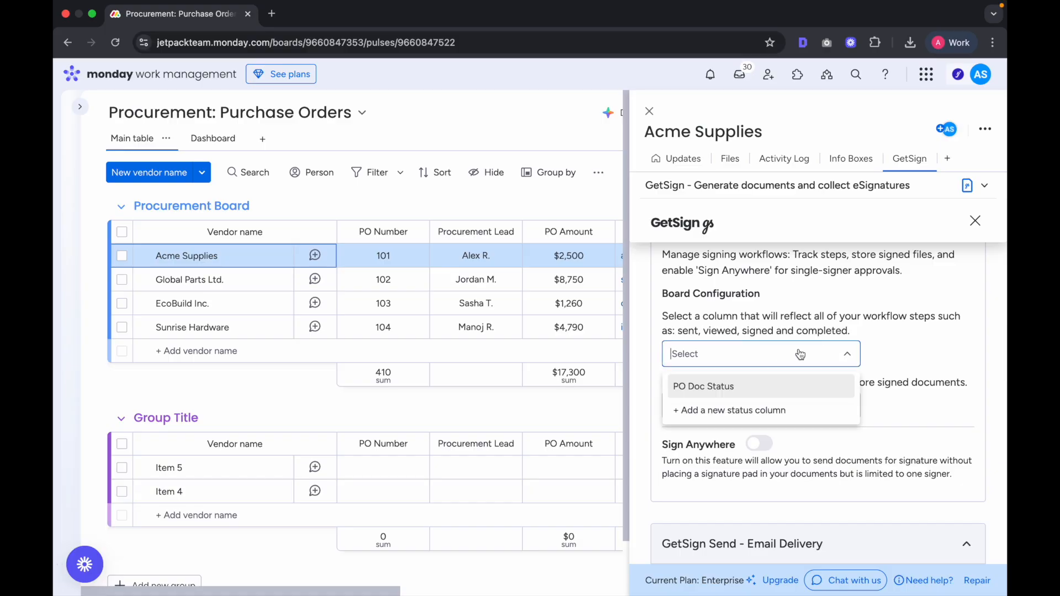
left_click(767, 394)
Step: Choose Signed PO Doc as the file column for signed documents
scroll(552, 360, "right", 5)
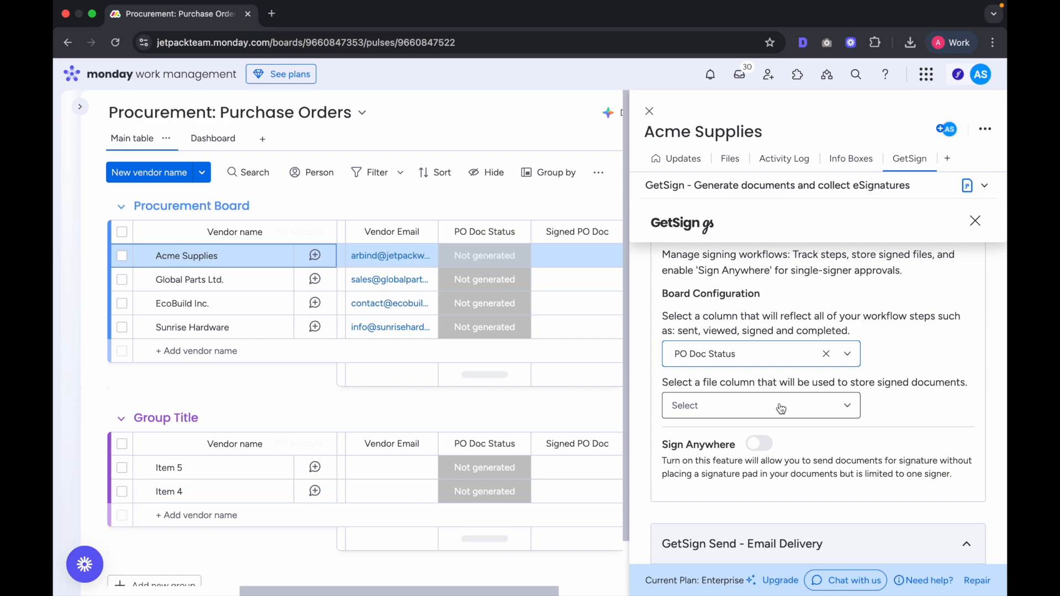
left_click(742, 415)
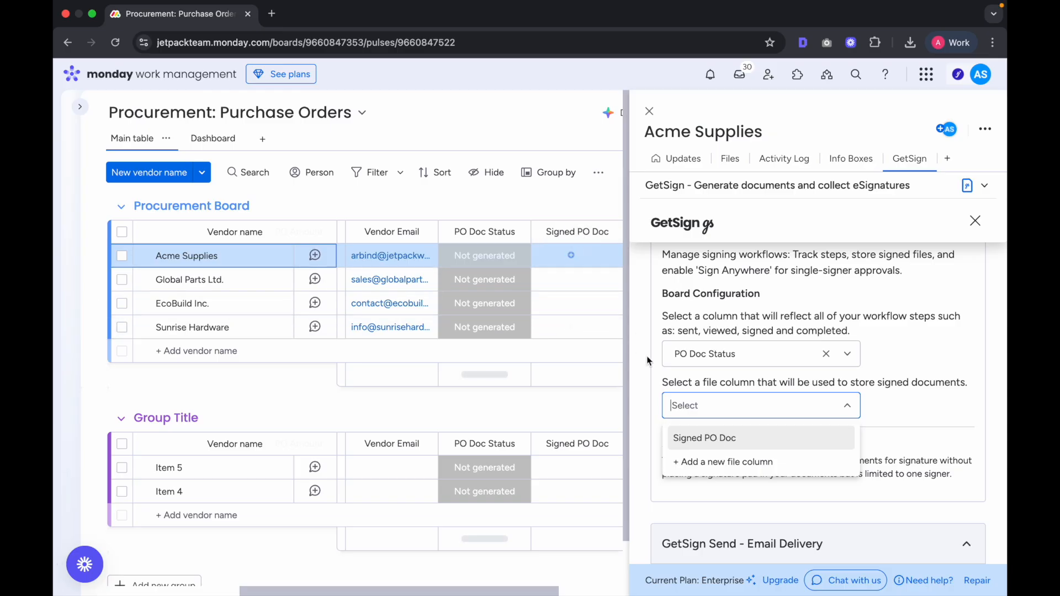
left_click(739, 438)
scroll(778, 320, "down", 3)
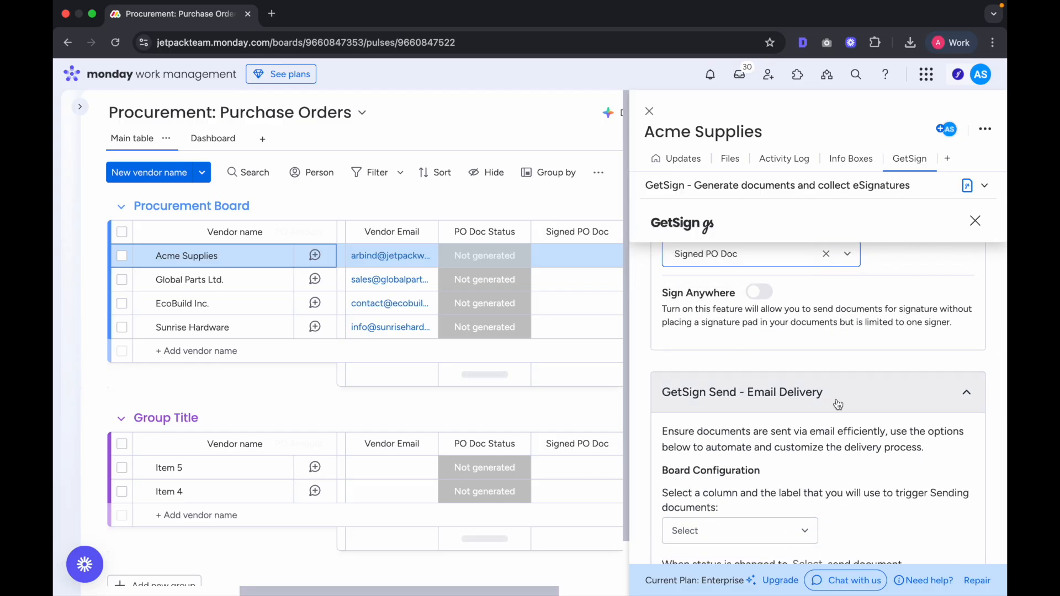
Step: Trigger email delivery when PO Doc Status changes to Send for Signature
scroll(744, 353, "down", 2)
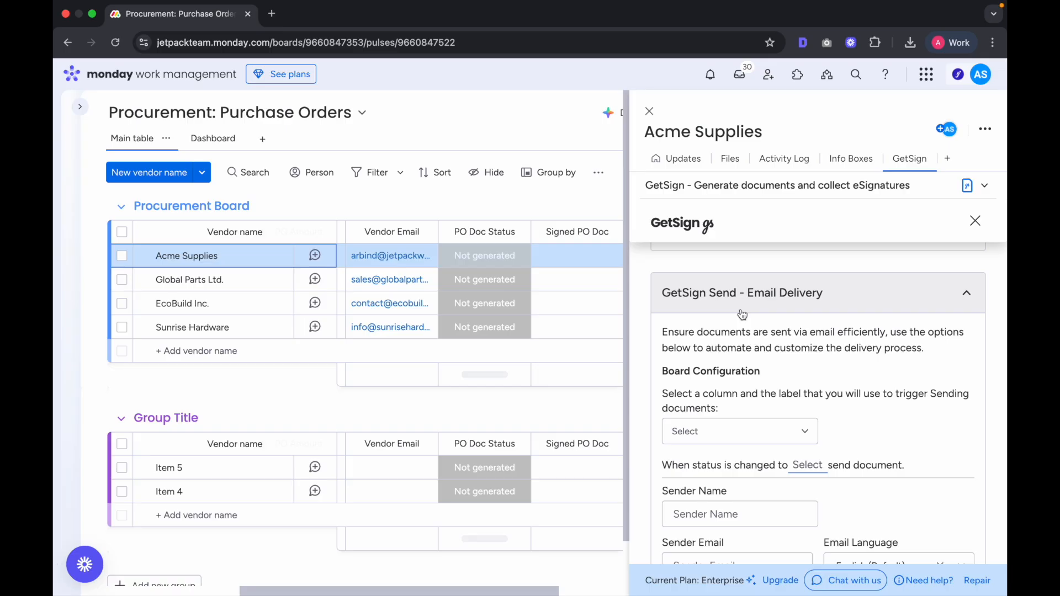
scroll(742, 314, "down", 2)
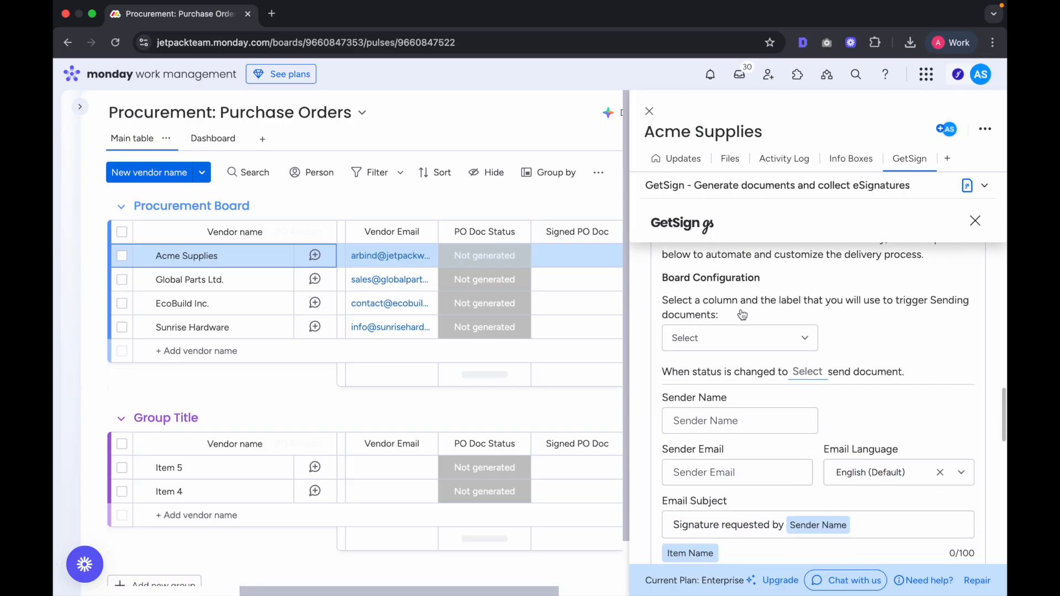
left_click(787, 347)
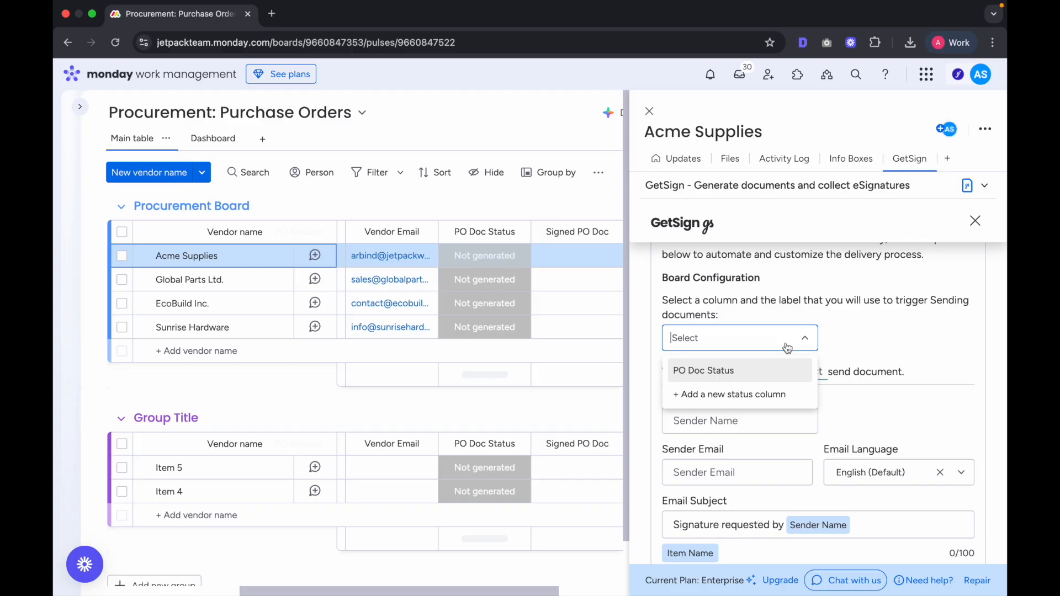
left_click(756, 370)
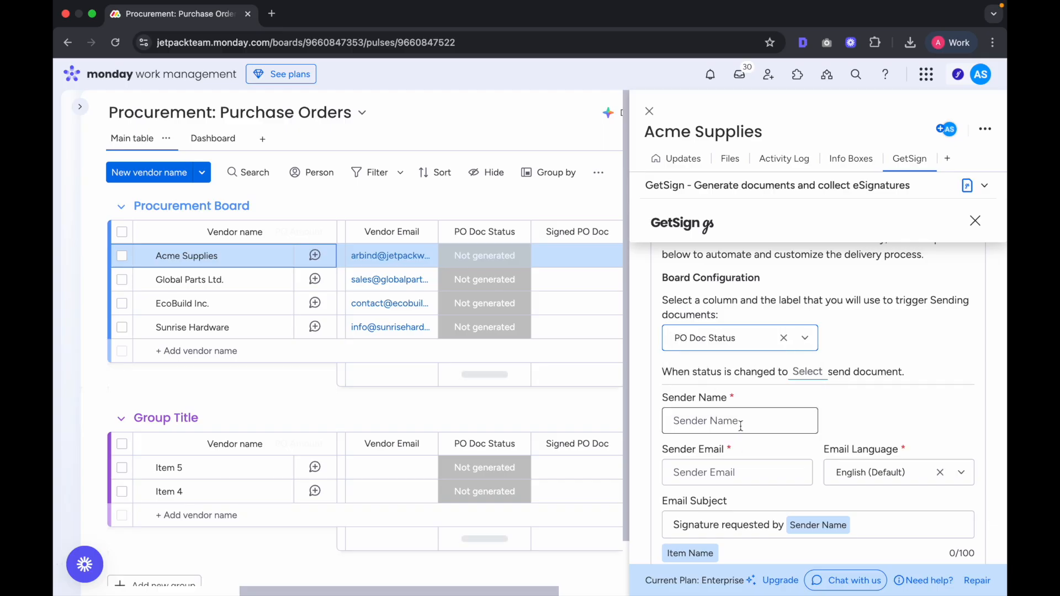
left_click(808, 377)
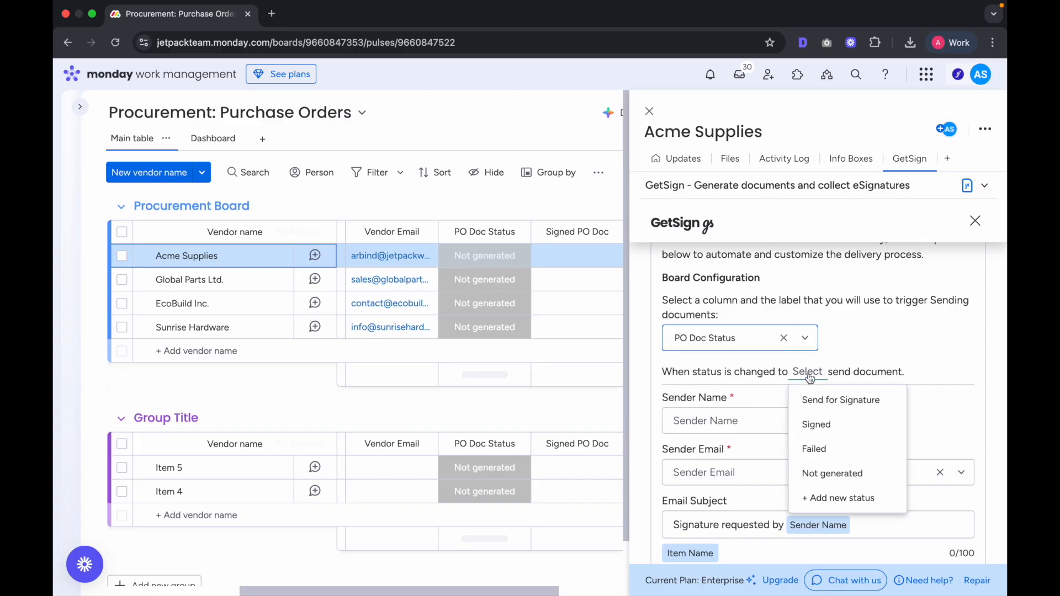
left_click(840, 401)
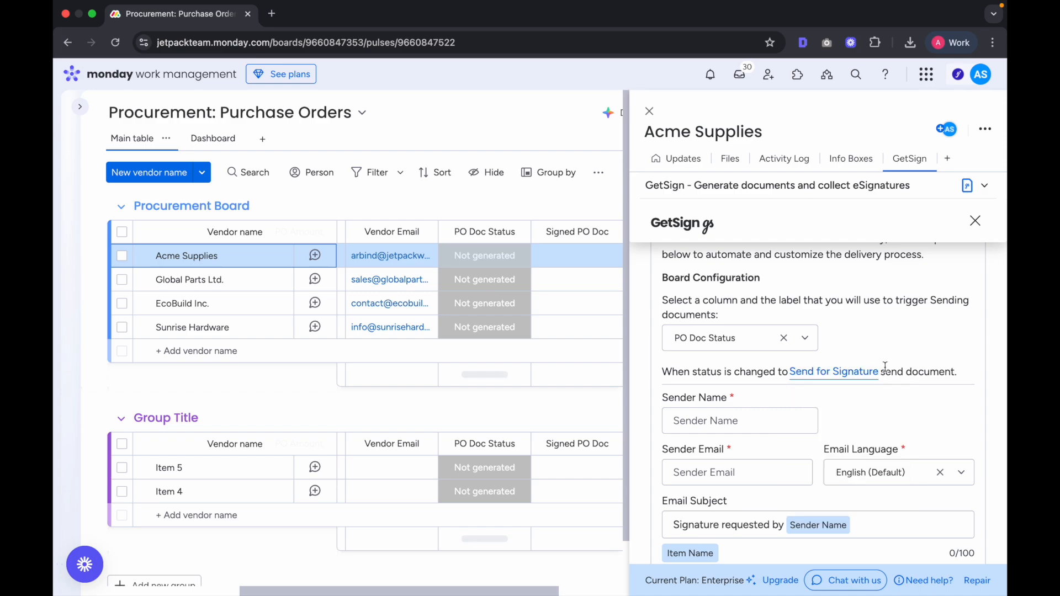
Step: Fill in the sender's name and sender e-mail address
left_click(744, 415)
scroll(843, 425, "down", 2)
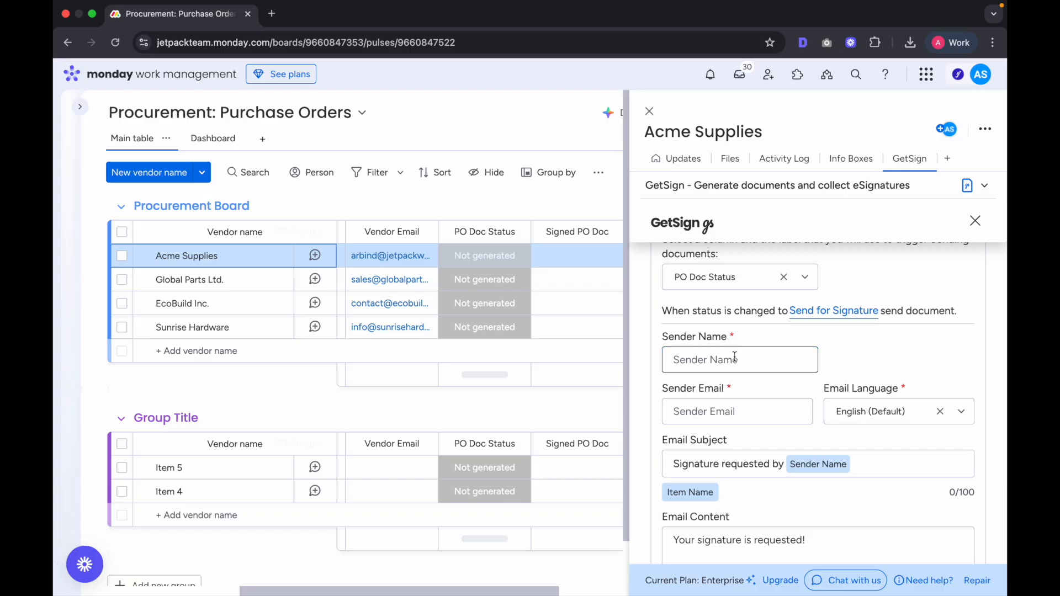
key("Tab")
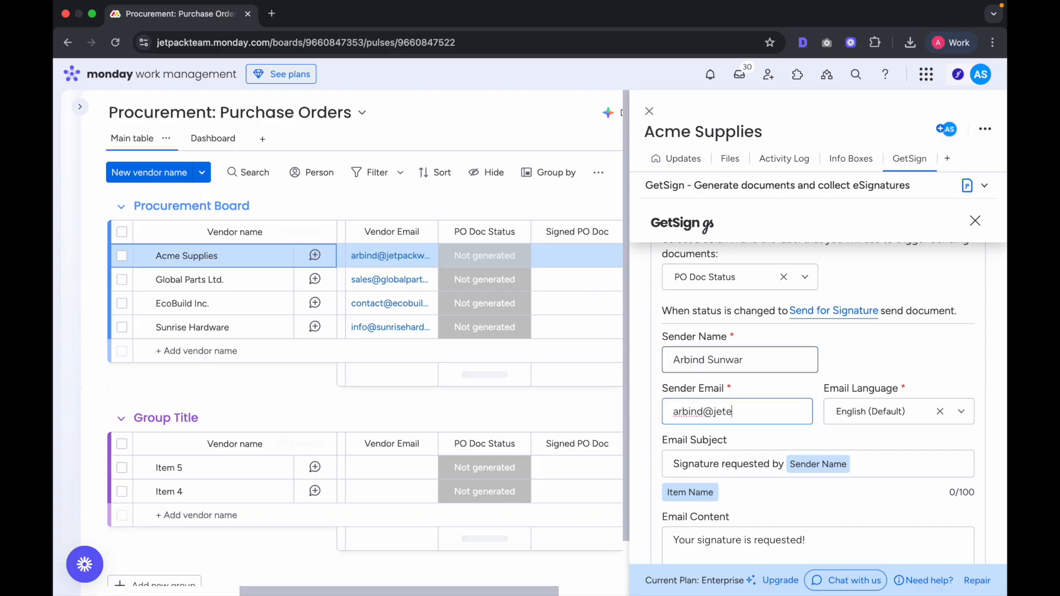
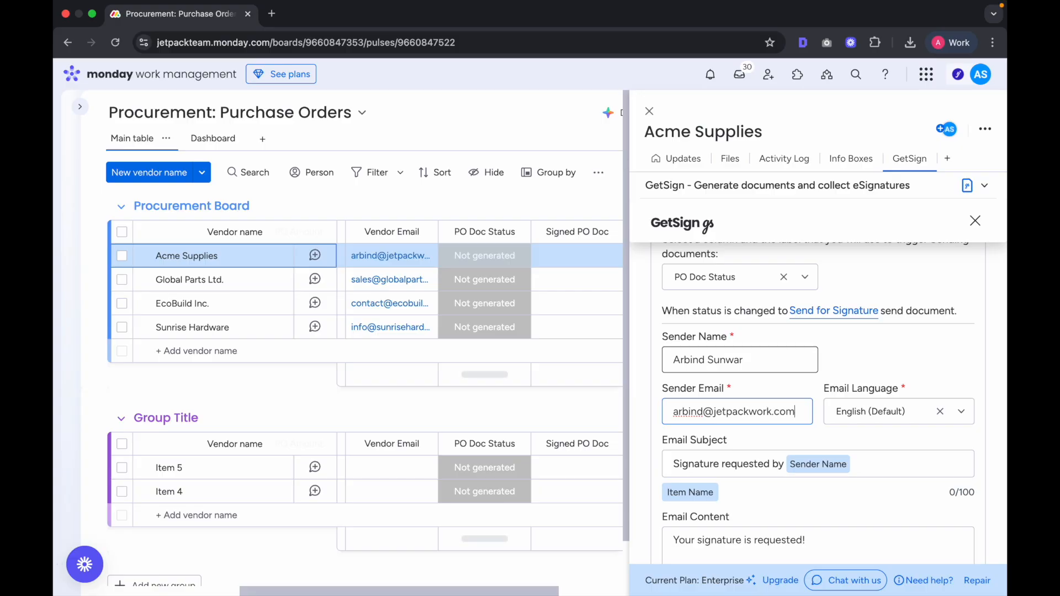
scroll(776, 334, "down", 6)
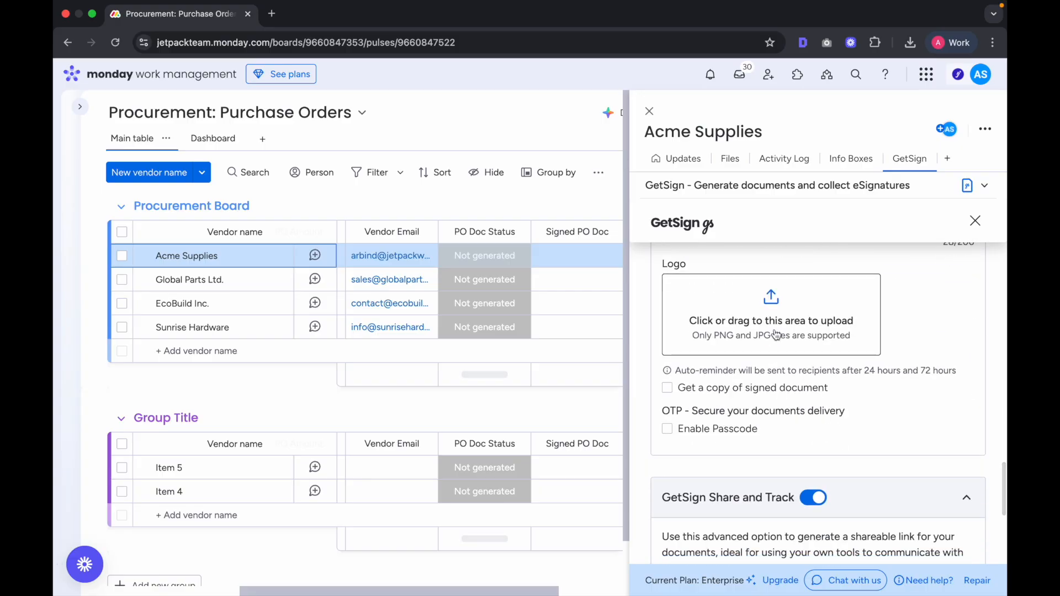
scroll(801, 328, "down", 4)
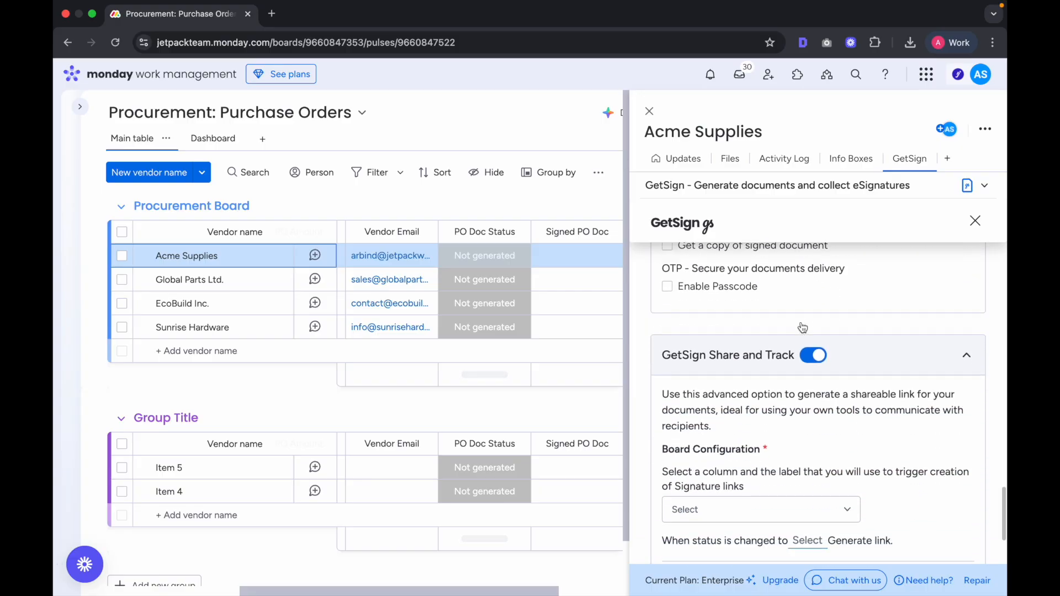
scroll(802, 327, "up", 3)
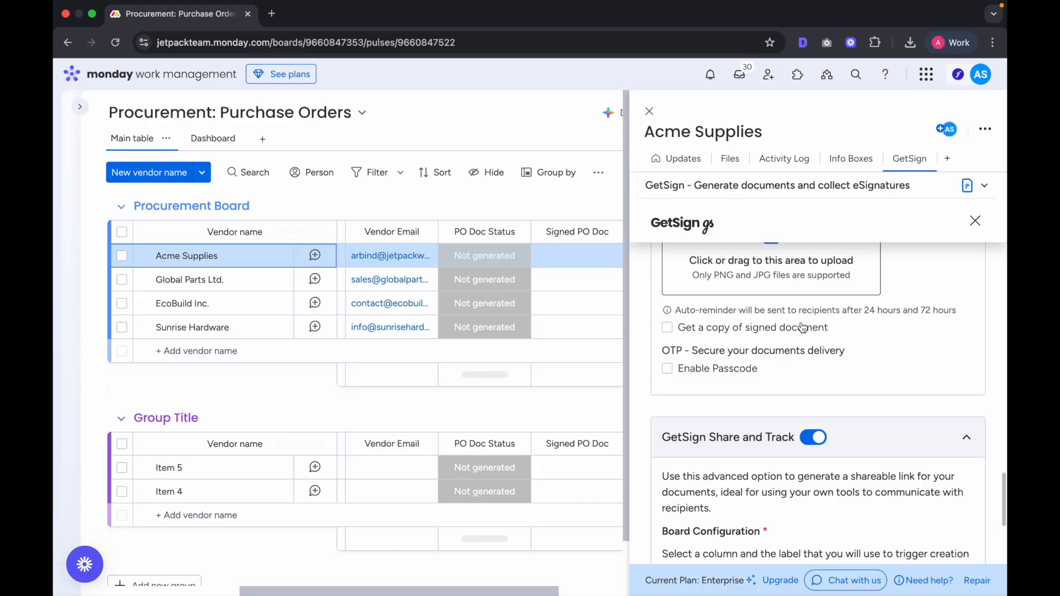
scroll(802, 328, "down", 3)
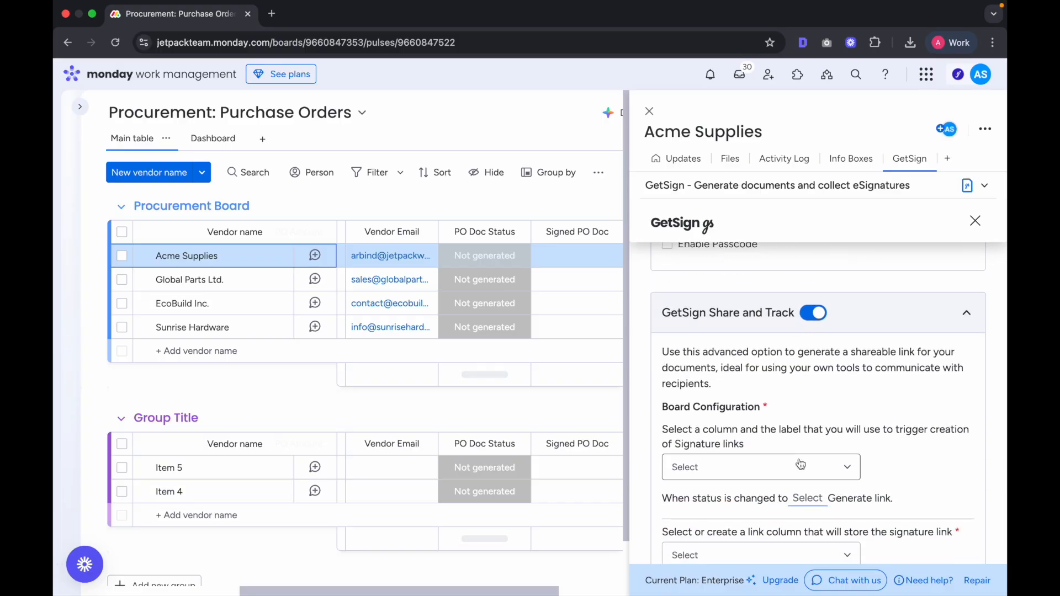
scroll(801, 464, "down", 1)
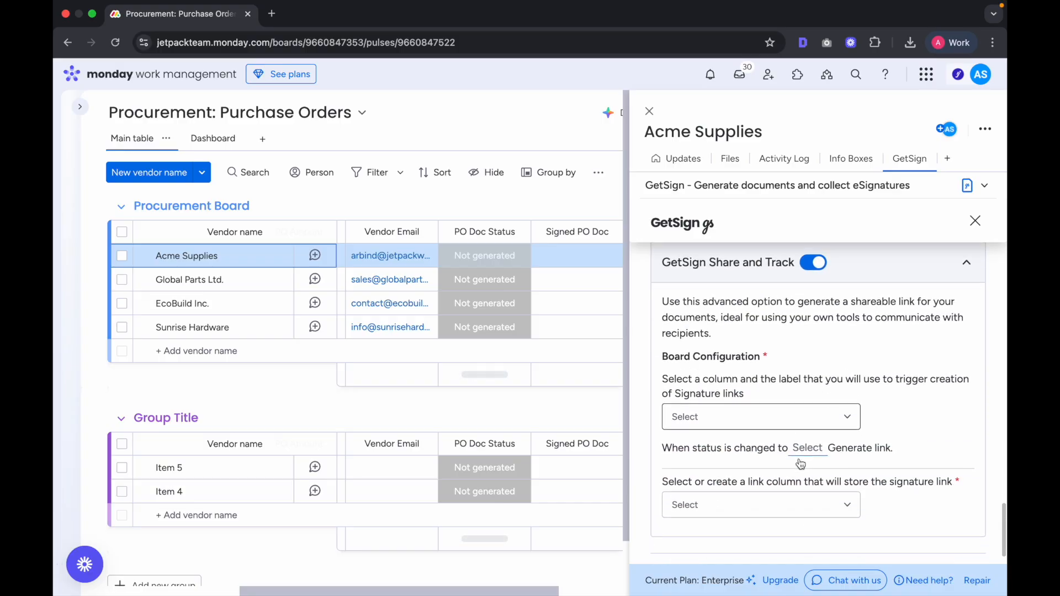
Step: Generate signature links when PO Doc Status becomes Signed
left_click(830, 421)
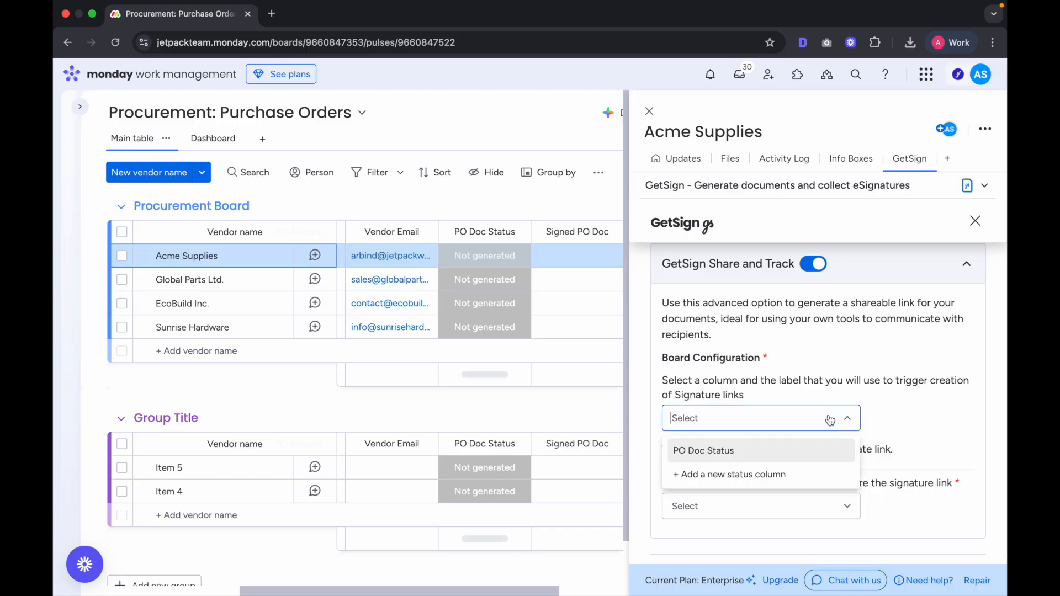
left_click(749, 454)
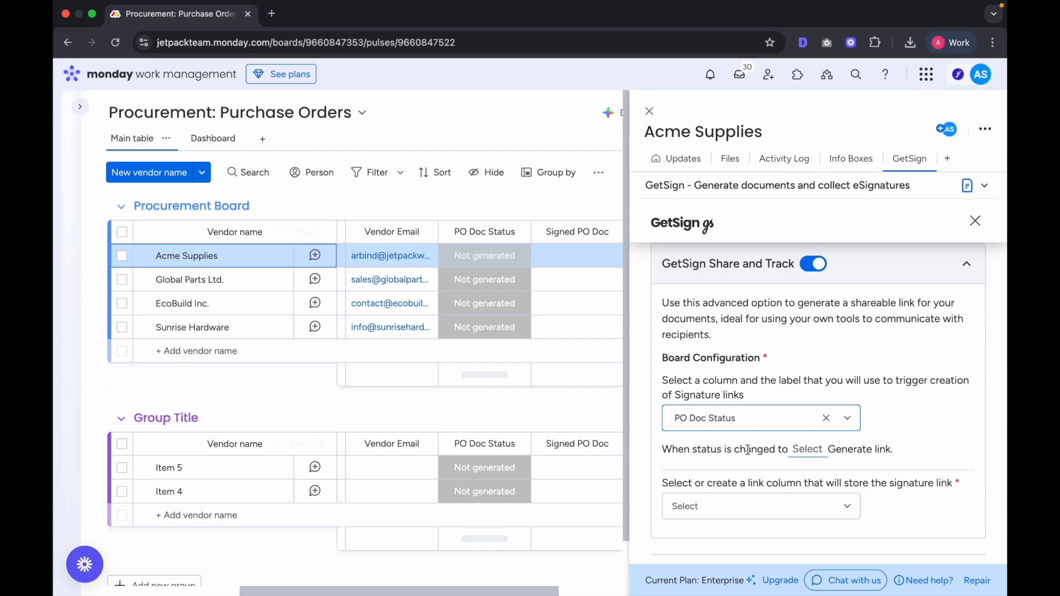
scroll(747, 450, "down", 1)
left_click(807, 415)
left_click(840, 471)
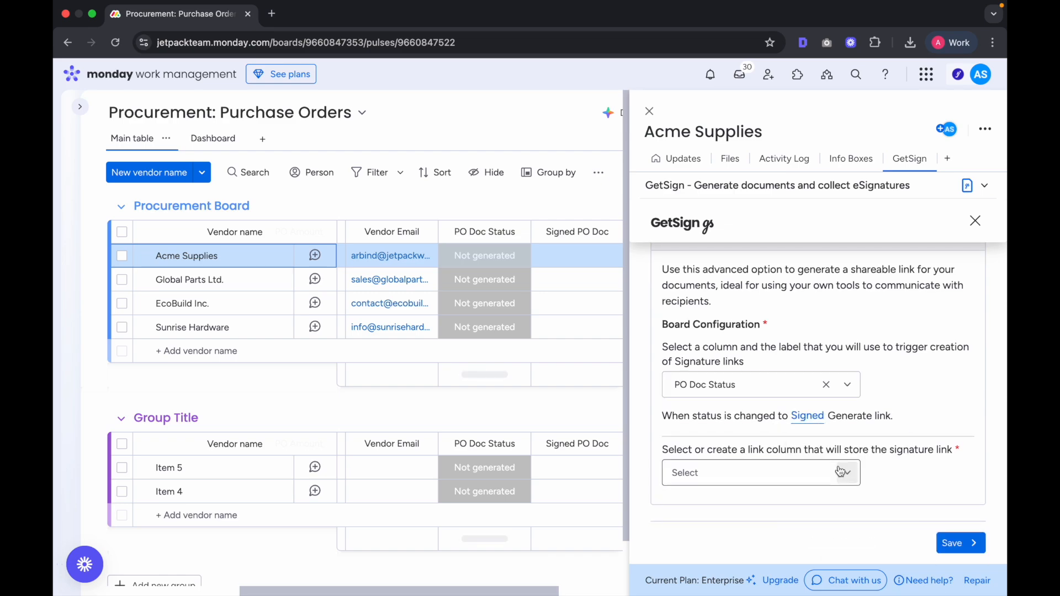
left_click(812, 417)
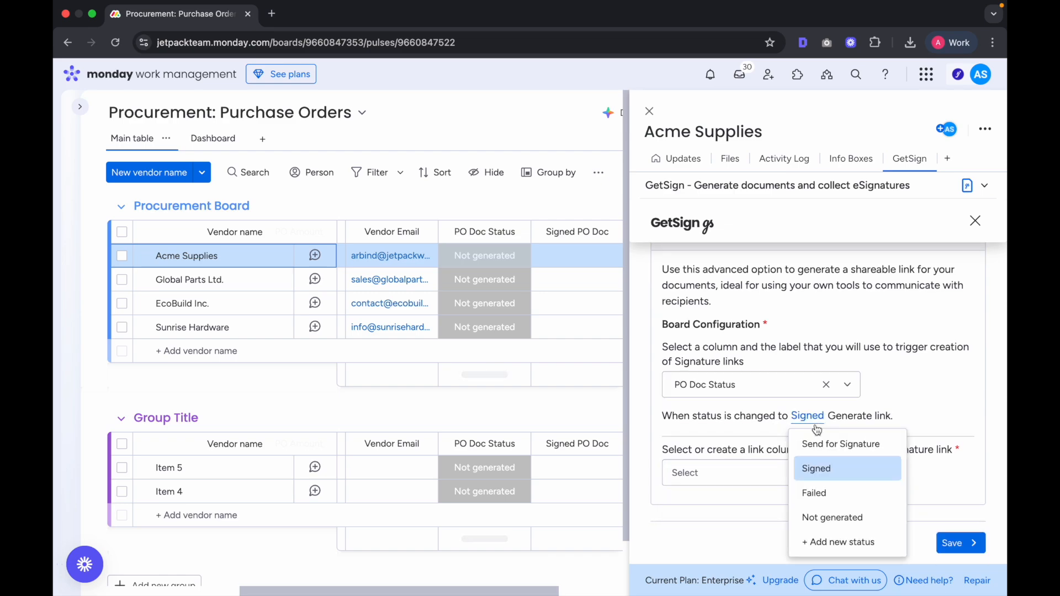
left_click(833, 473)
Step: Store the links in a new 'Signed Link' column and save the board configuration
left_click(832, 473)
left_click(752, 503)
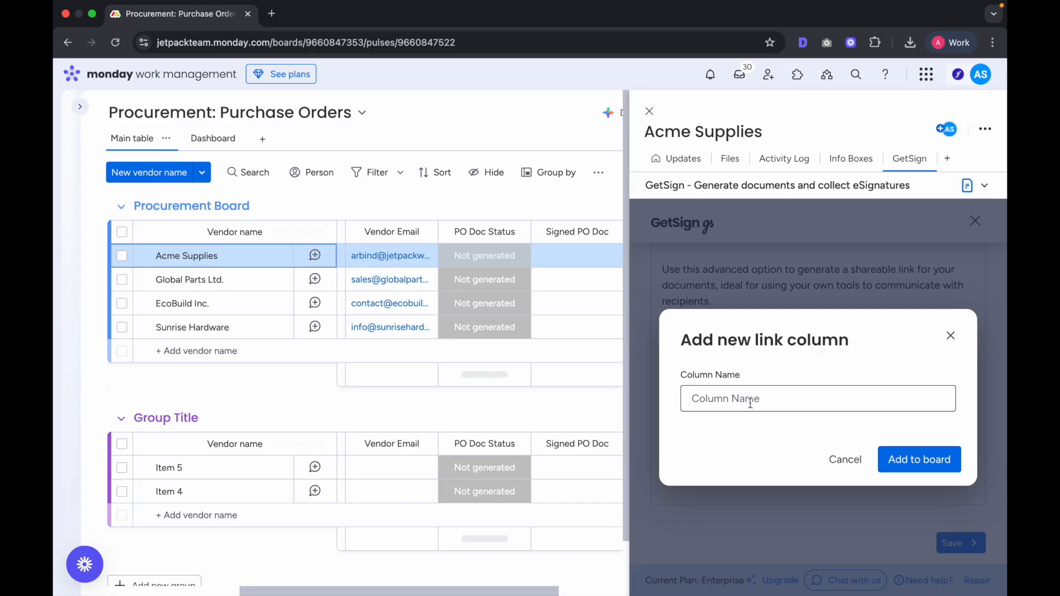
type("Signed Link")
key("Return")
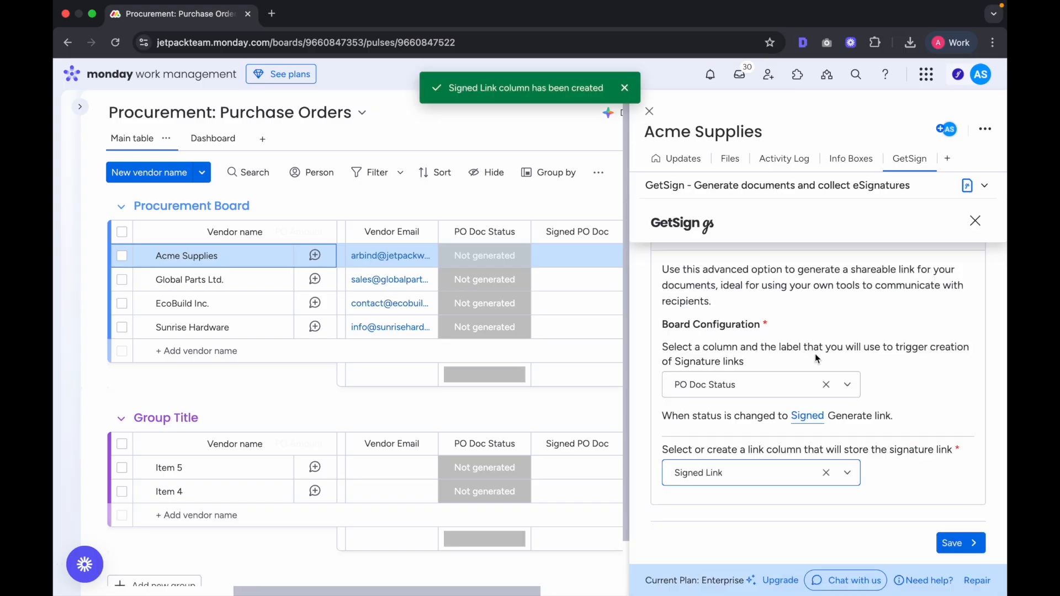
scroll(528, 284, "right", 3)
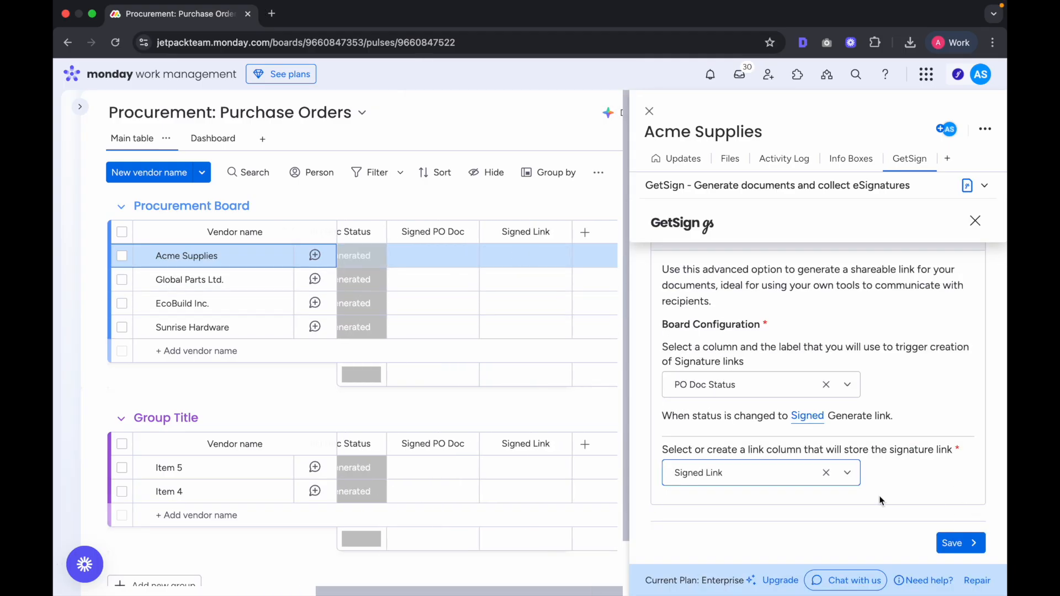
left_click(959, 542)
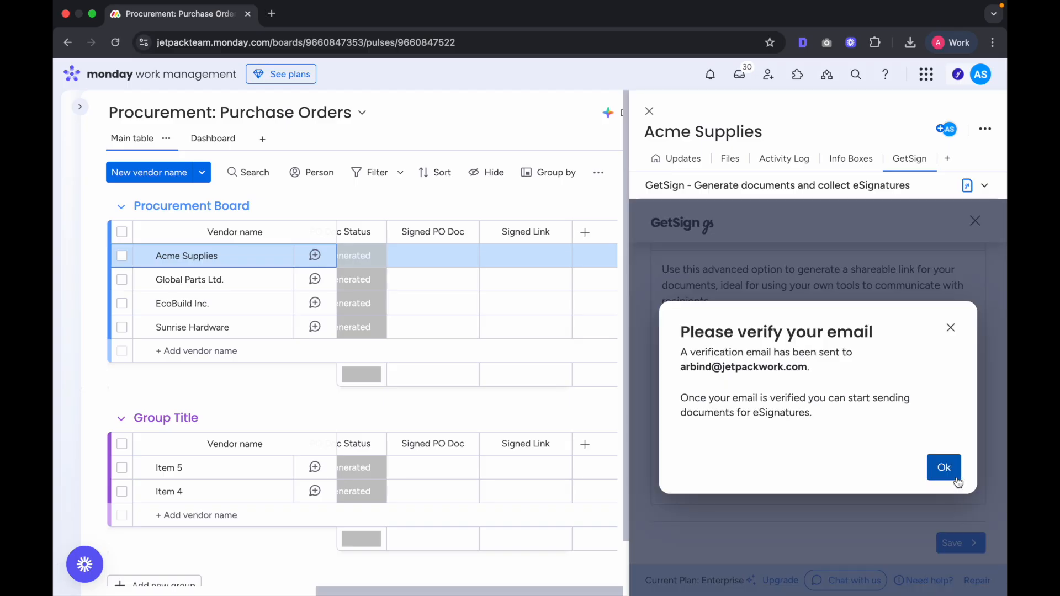
Step: Open Gmail in a new tab and dismiss the board's email verification prompt
left_click(271, 13)
type("gm")
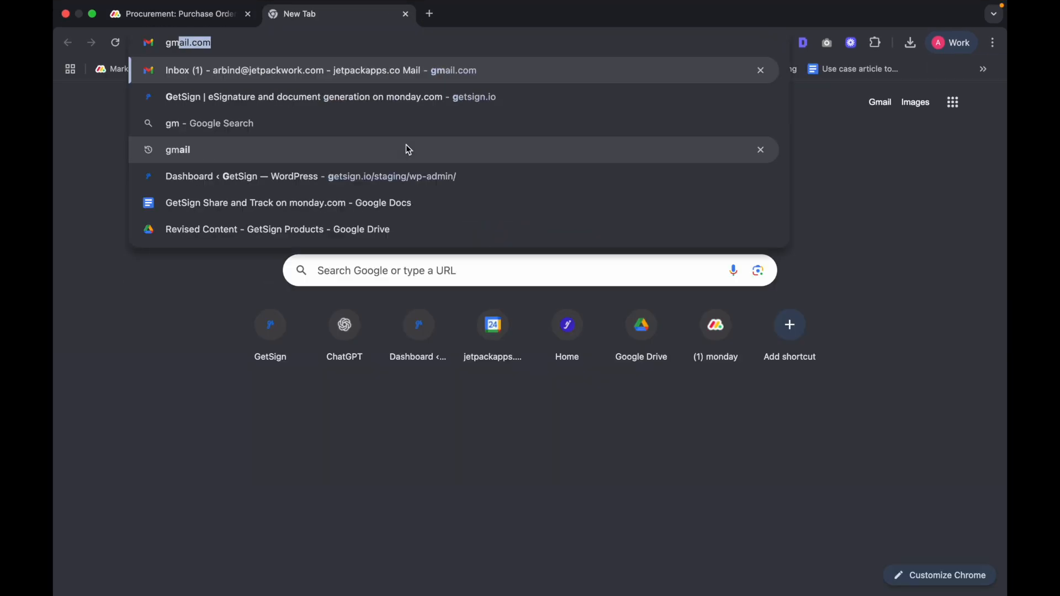
key("Return")
left_click(171, 20)
left_click(944, 460)
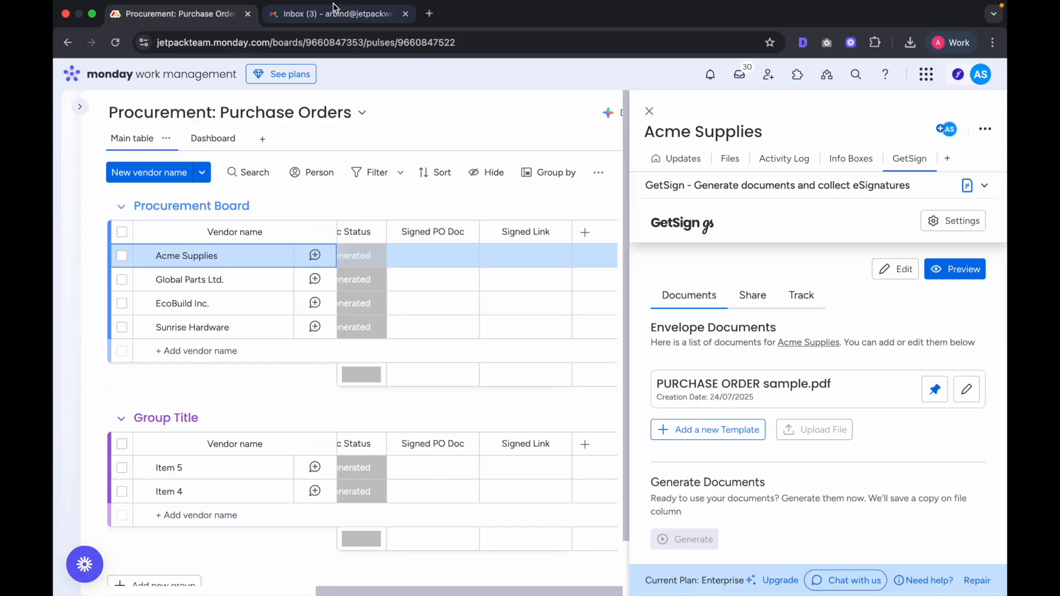
Step: Verify the sender address through the 'Verify your email address' message, then return to the board
left_click(332, 13)
left_click(641, 147)
left_click(640, 359)
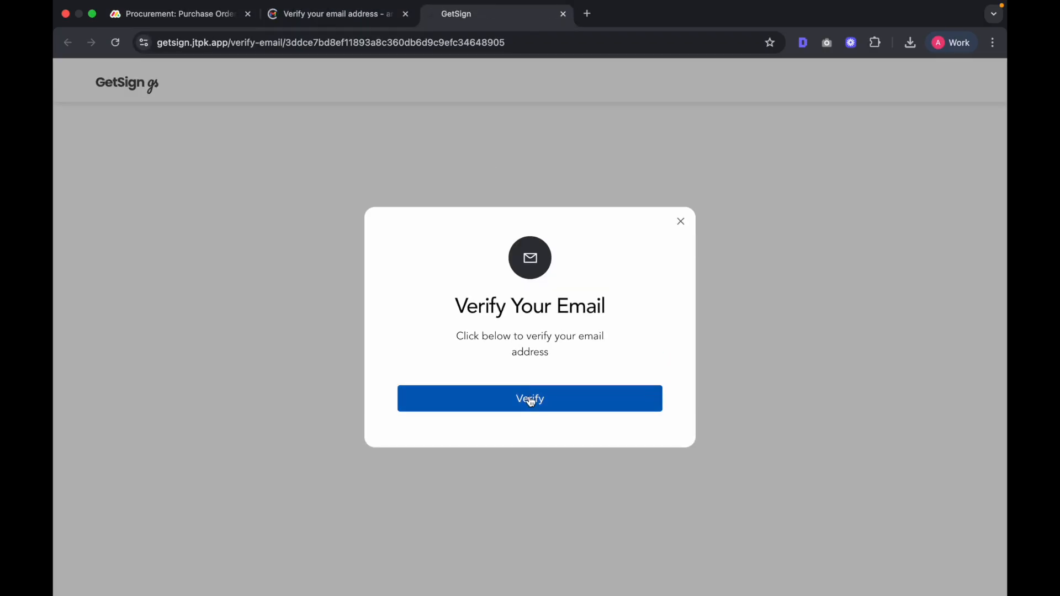
left_click(532, 399)
left_click(554, 395)
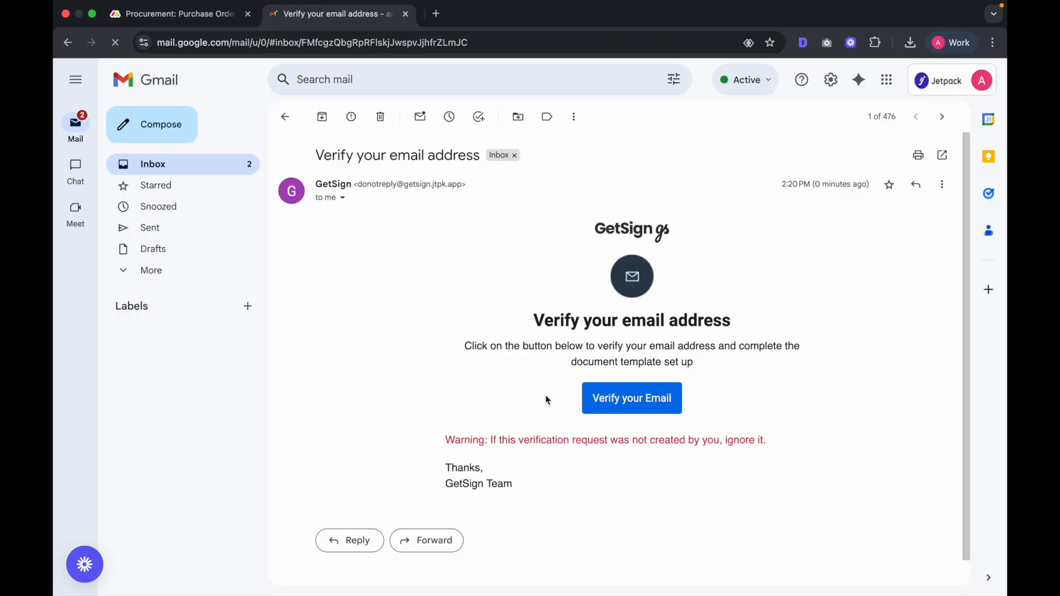
left_click(205, 15)
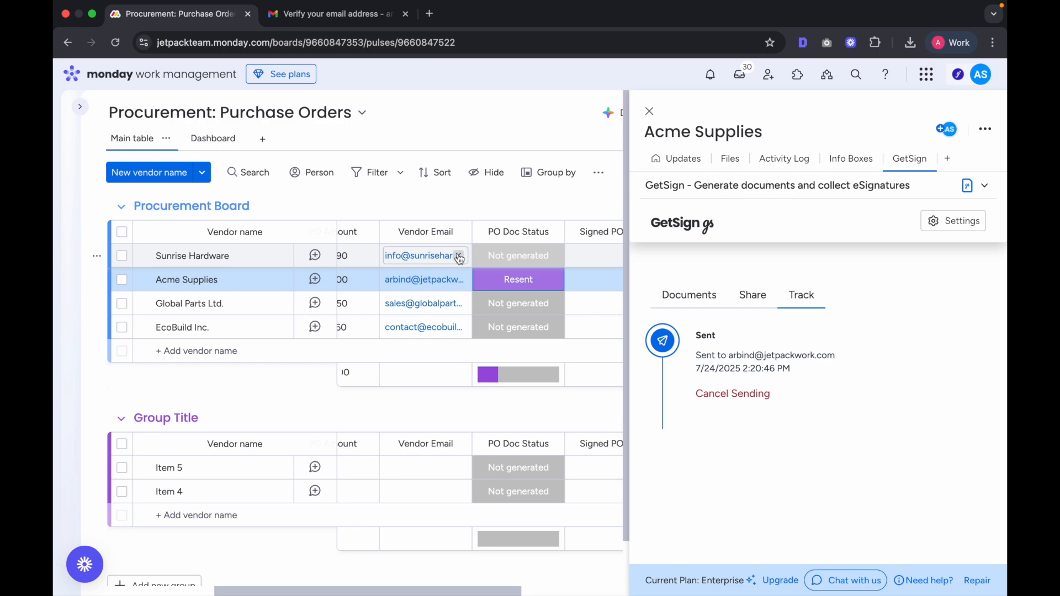
Step: Replace Sunrise Hardware's vendor email with the suggested test address
left_click(459, 255)
left_click(395, 260)
type("ar")
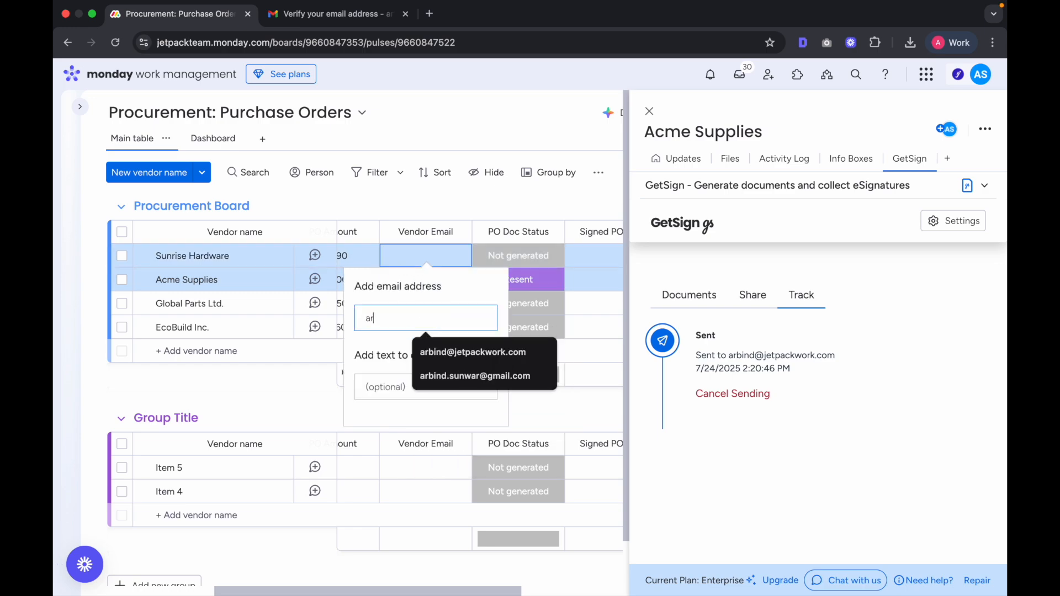
left_click(463, 354)
key("Return")
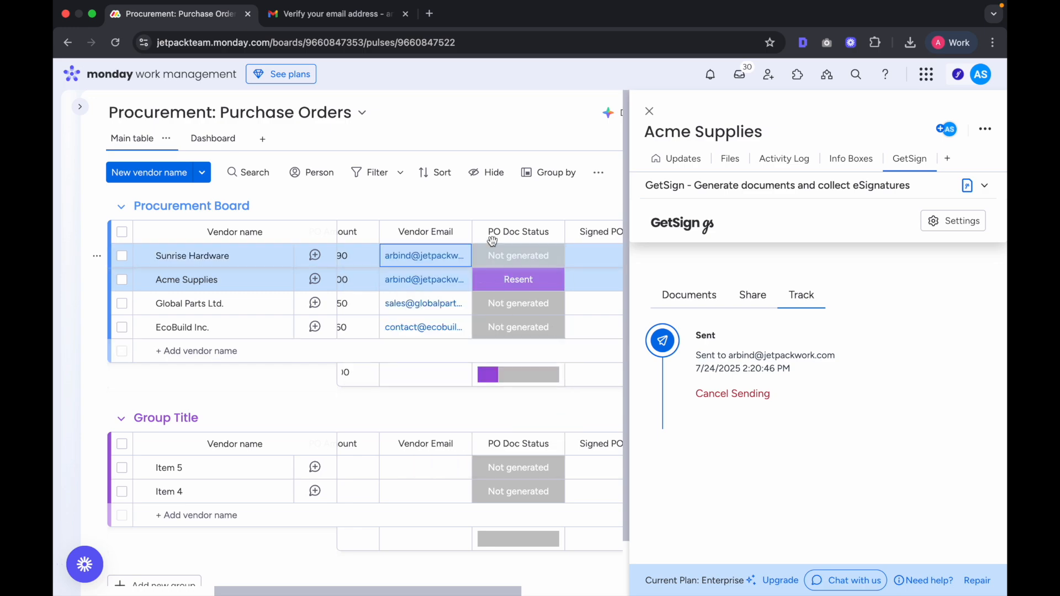
Step: Set Sunrise Hardware's PO Doc Status to Send for Signature, close the item, and go to Gmail
left_click(538, 256)
left_click(518, 321)
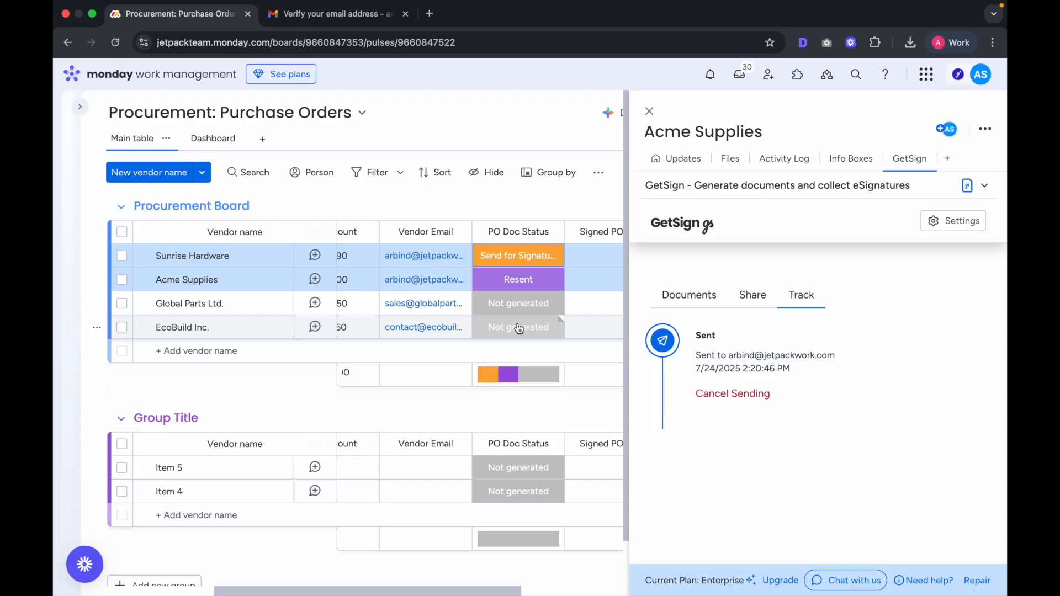
scroll(353, 281, "left", 3)
left_click(649, 112)
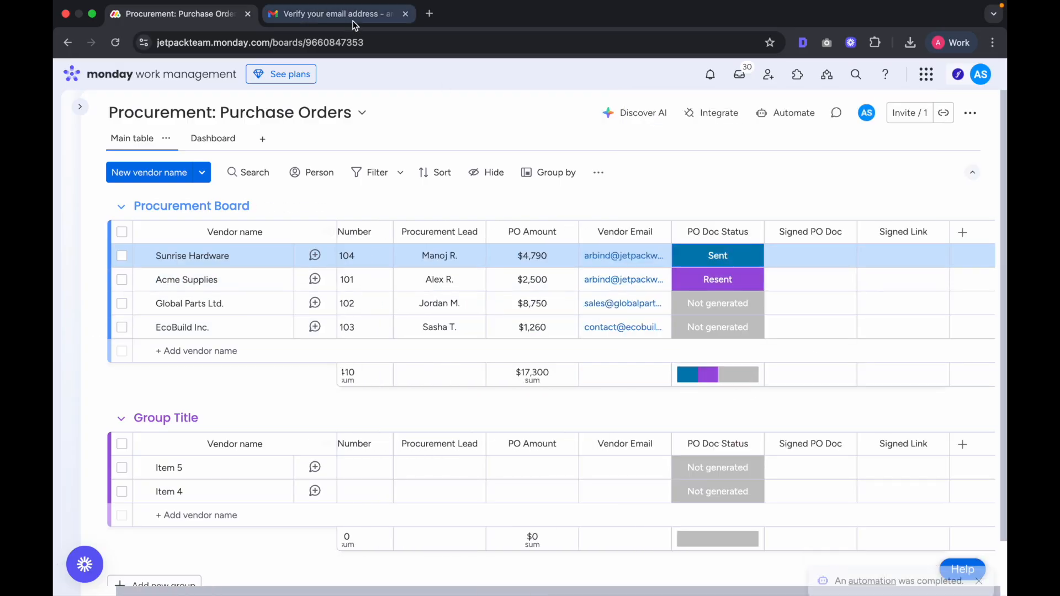
left_click(353, 23)
Step: Open the 'Signature requested' email for PURCHASE ORDER sample and launch Review & Sign
left_click(285, 117)
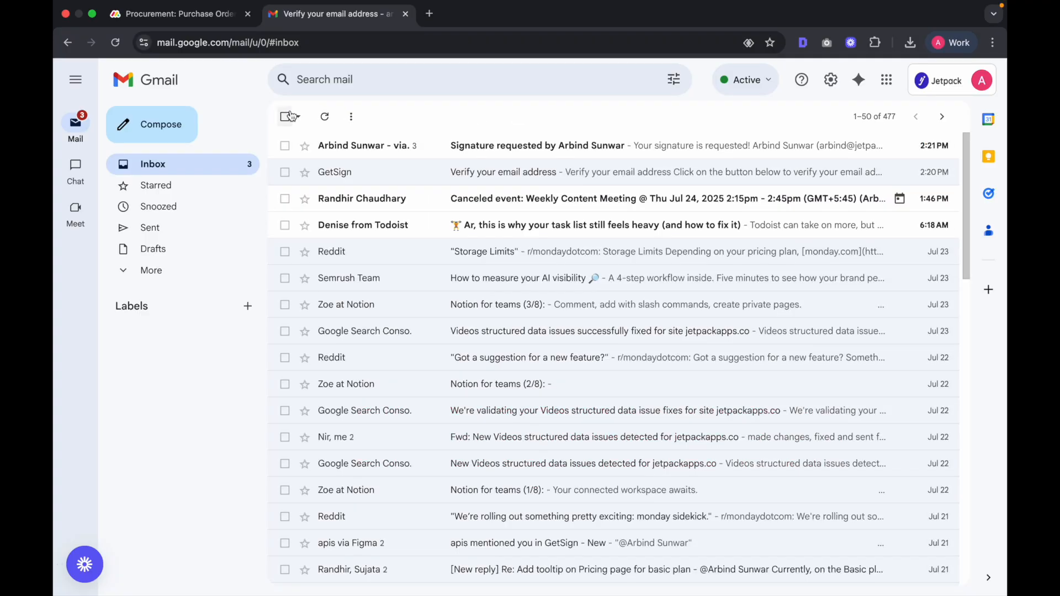
left_click(527, 147)
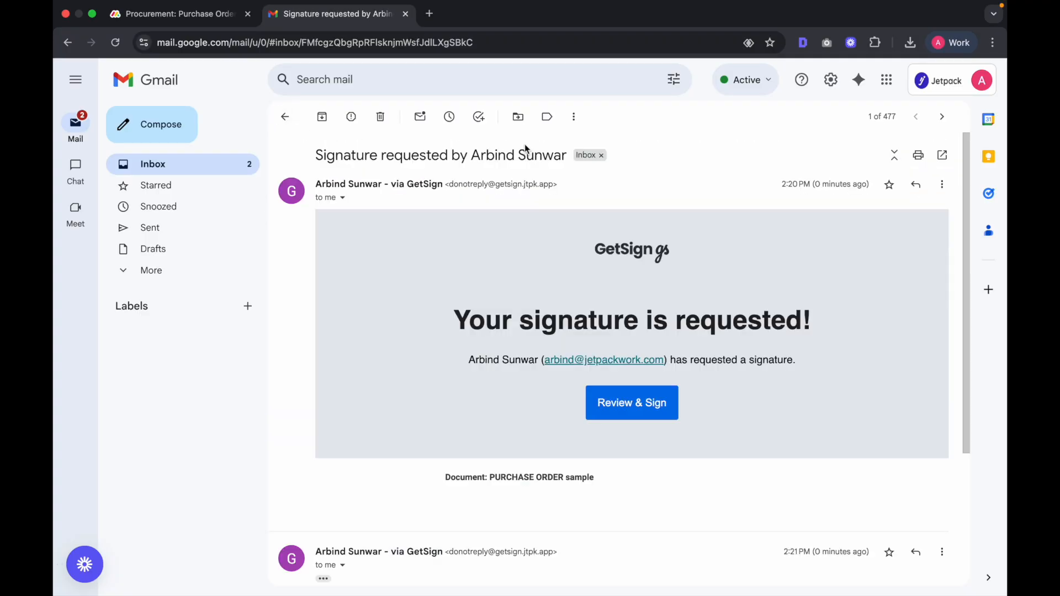
scroll(694, 381, "down", 4)
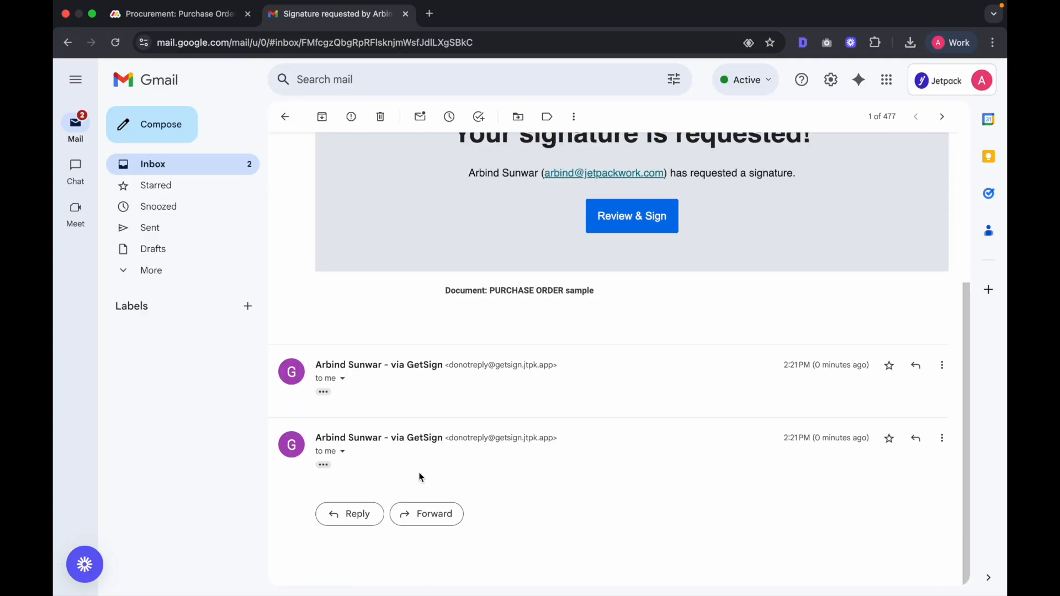
left_click(324, 468)
scroll(531, 486, "down", 6)
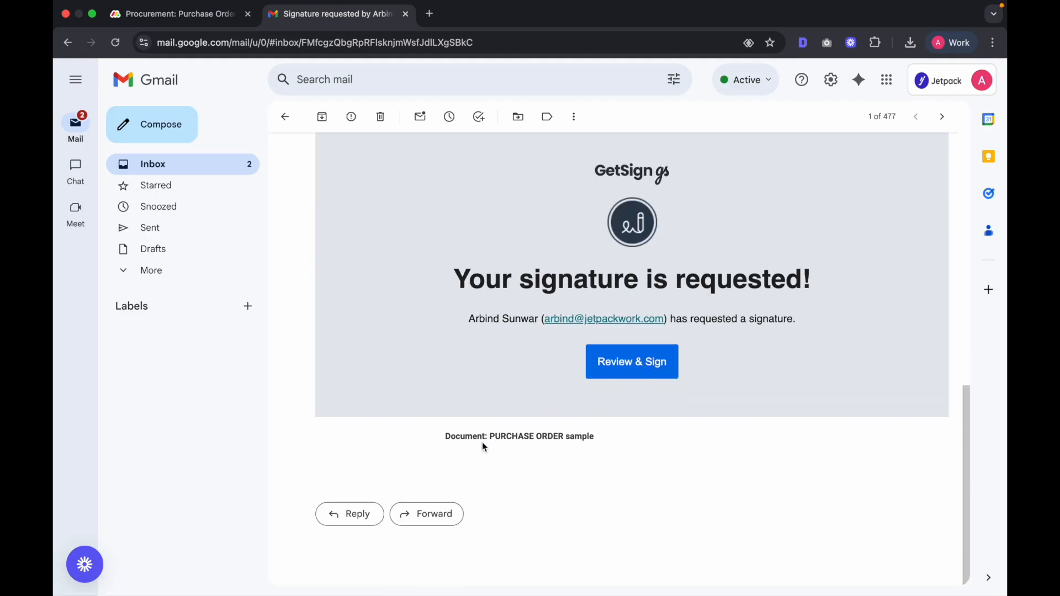
left_click_drag(484, 444, 688, 445)
left_click(656, 367)
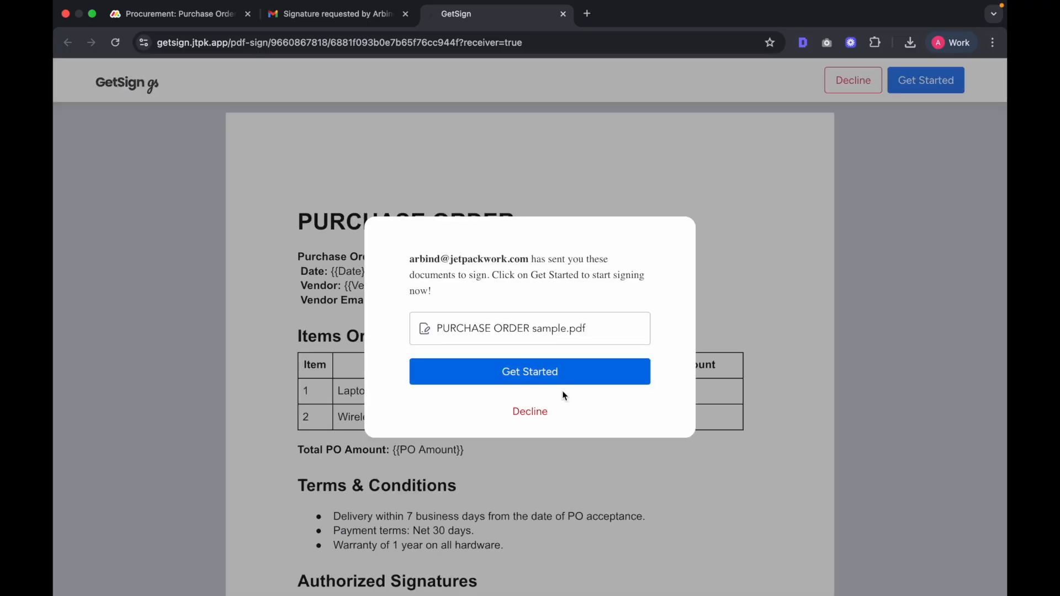
Step: Draw and add a signature in the Vendor field, finish signing, and close the page
left_click(552, 371)
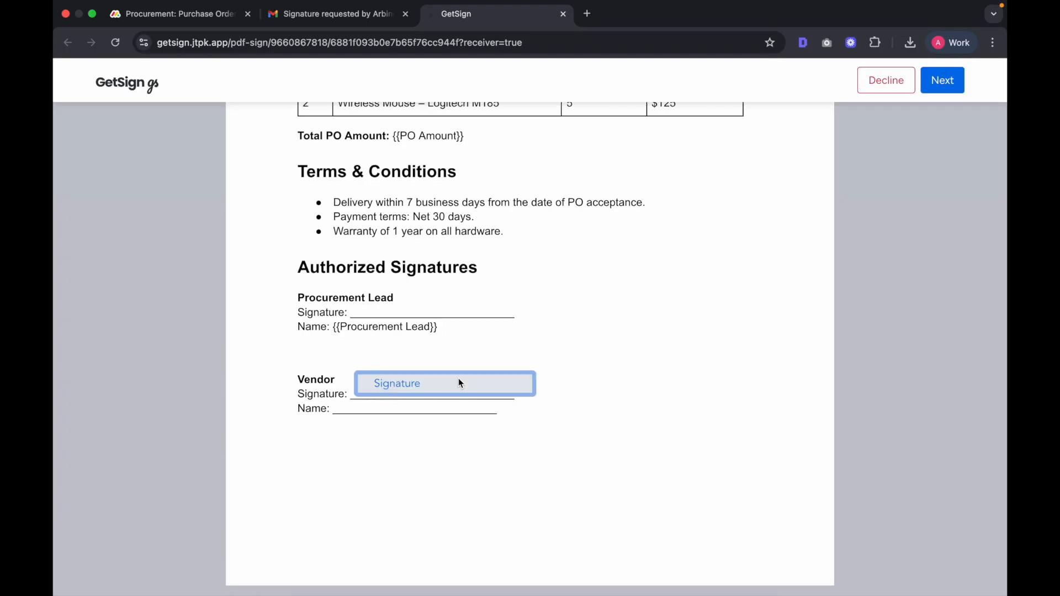
left_click(458, 379)
mouse_move(488, 363)
left_mouse_down()
mouse_move(507, 378)
mouse_move(520, 348)
left_mouse_up()
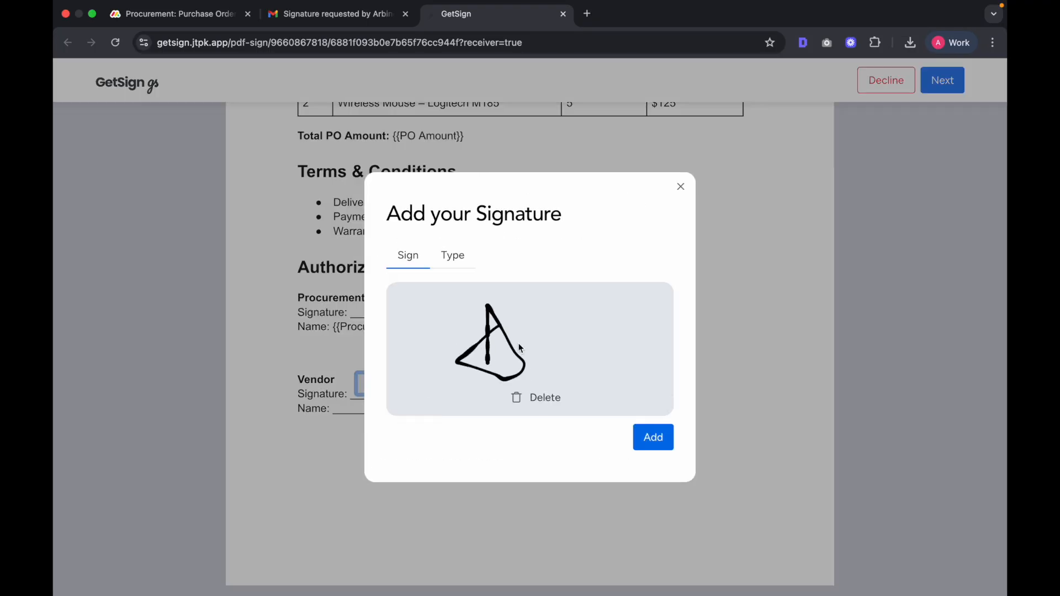
left_click(652, 436)
left_click(937, 91)
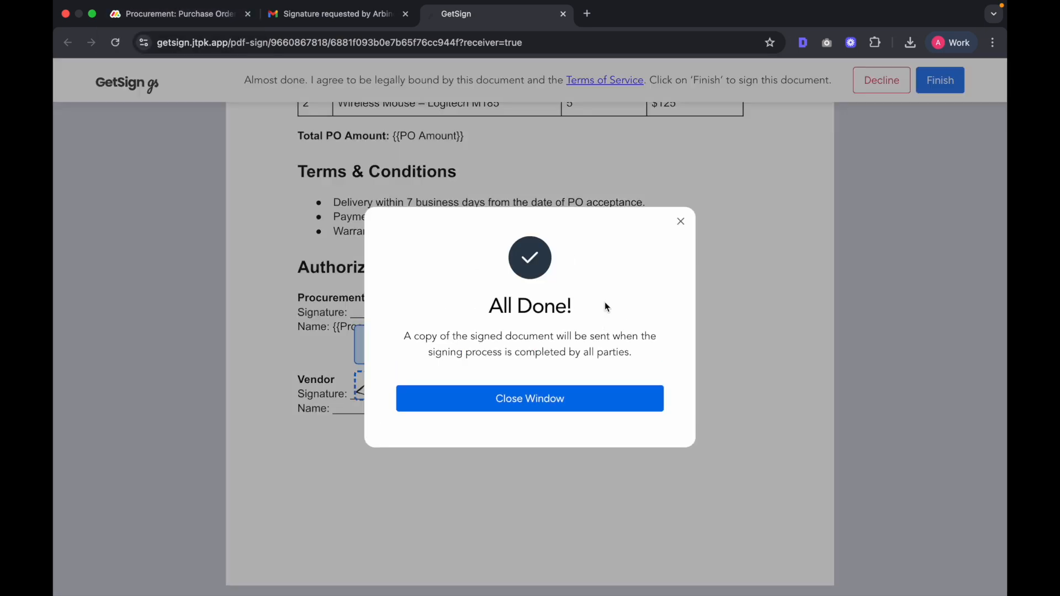
left_click(544, 398)
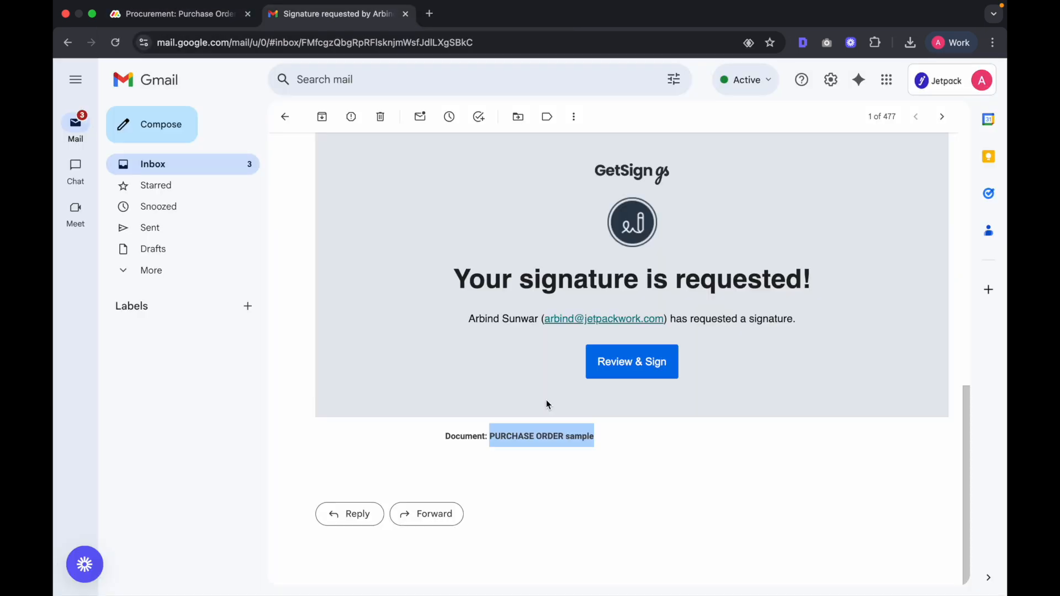
Step: Back on the procurement board, review Sunrise Hardware's signed PO PDF in the Signed PO Doc column
left_click(211, 15)
left_click(812, 258)
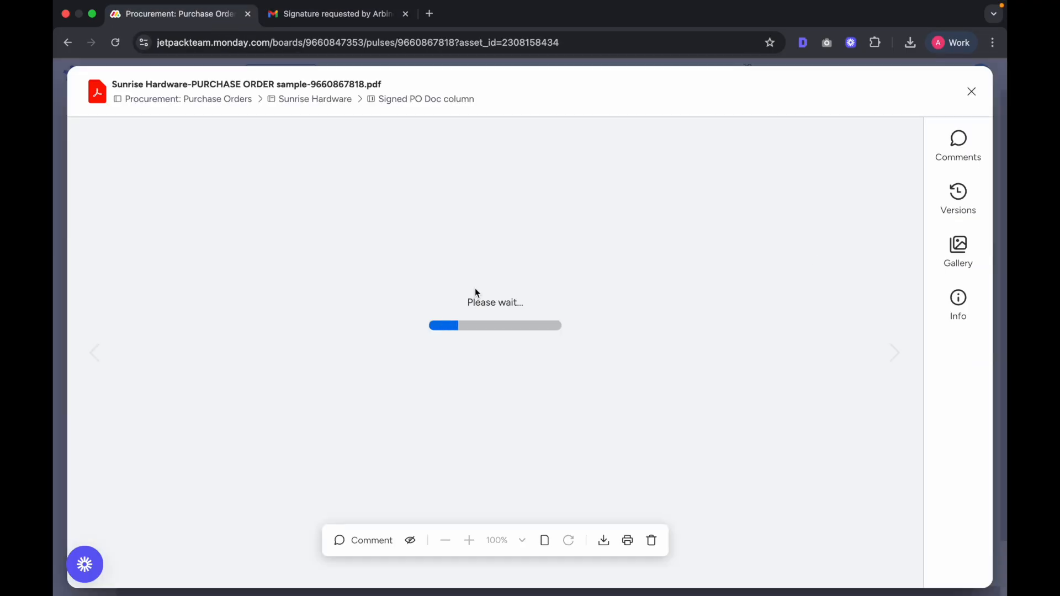
scroll(595, 400, "down", 10)
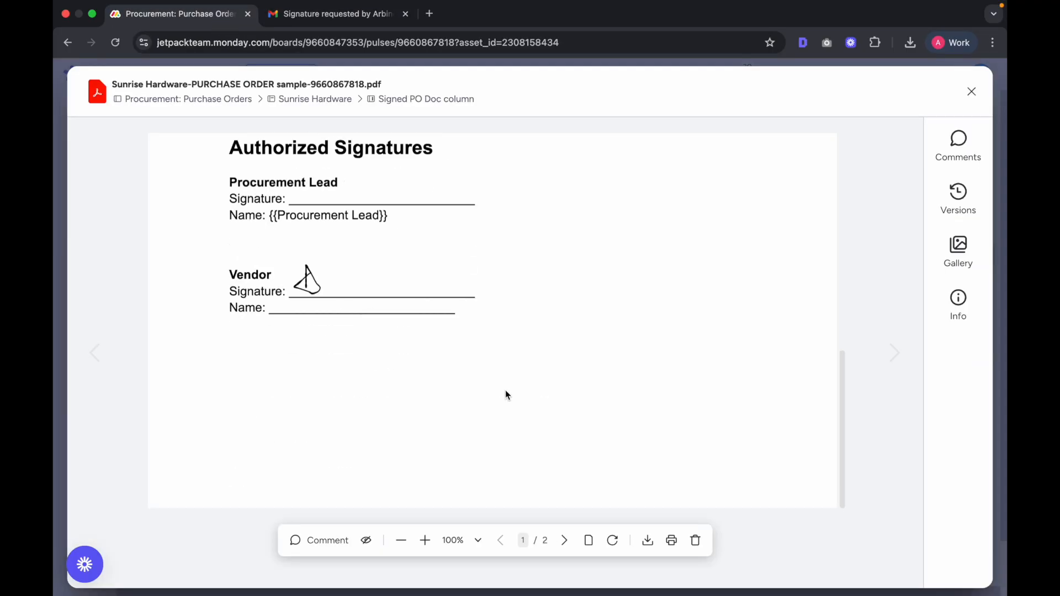
scroll(504, 395, "up", 3)
left_click(972, 92)
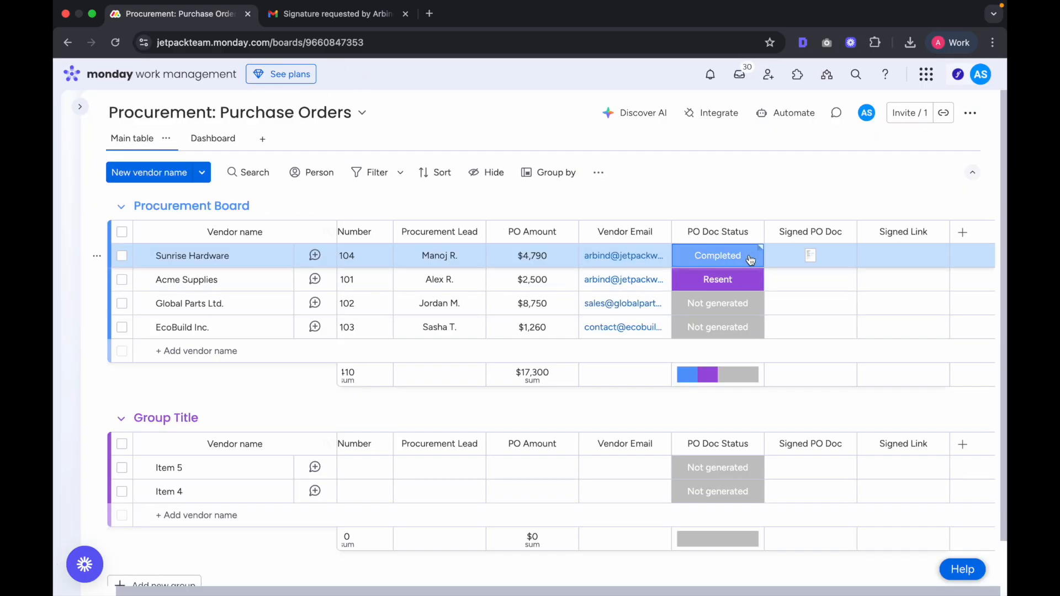
Step: Set PO Doc Status to 'Send for Signature' for Global Parts Ltd. and EcoBuild Inc
left_click(726, 305)
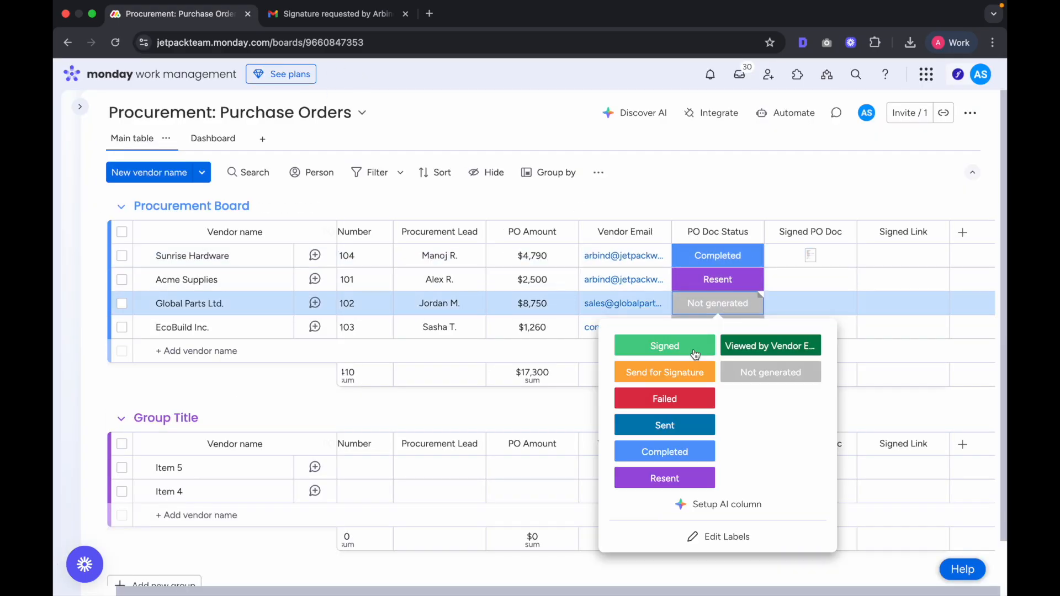
left_click(664, 372)
left_click(726, 329)
left_click(664, 396)
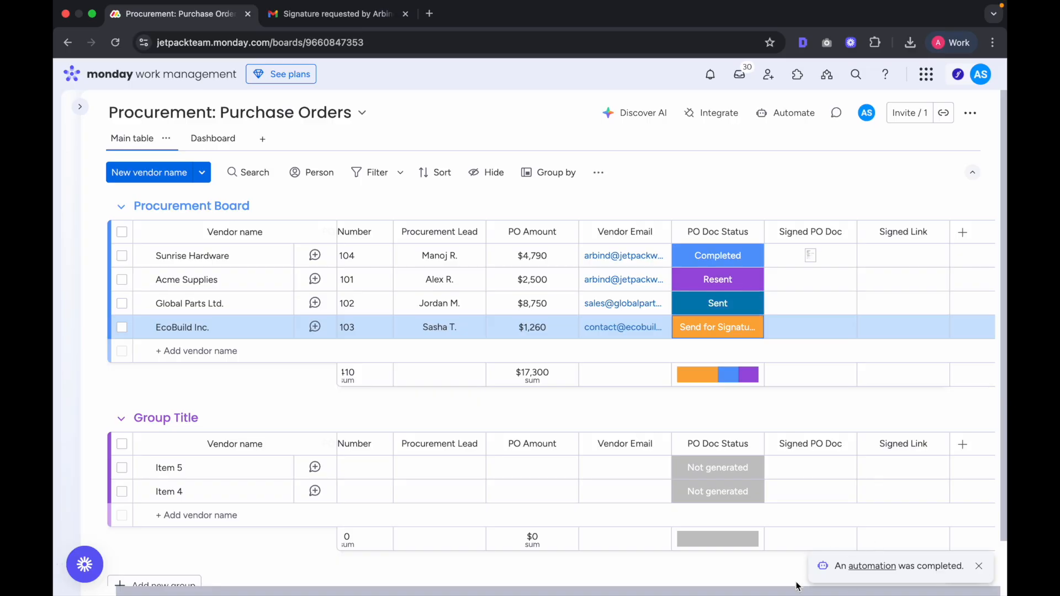